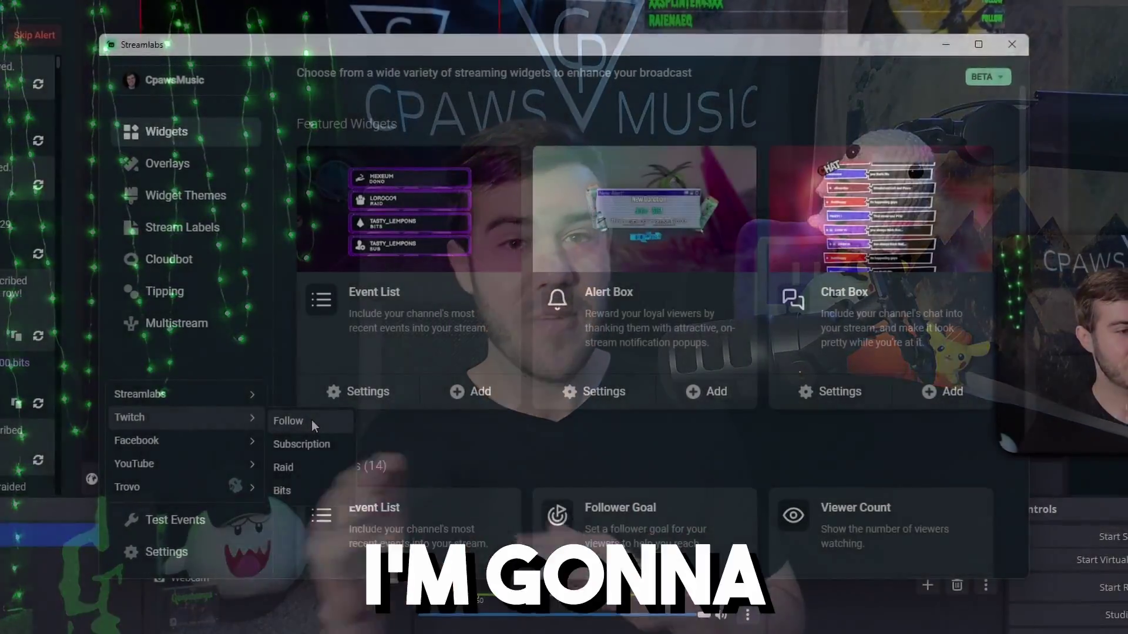
Send a sample Twitch Follow test event so the alert plays on the preview
{"action": "left_click", "coordinate": [311, 421]}
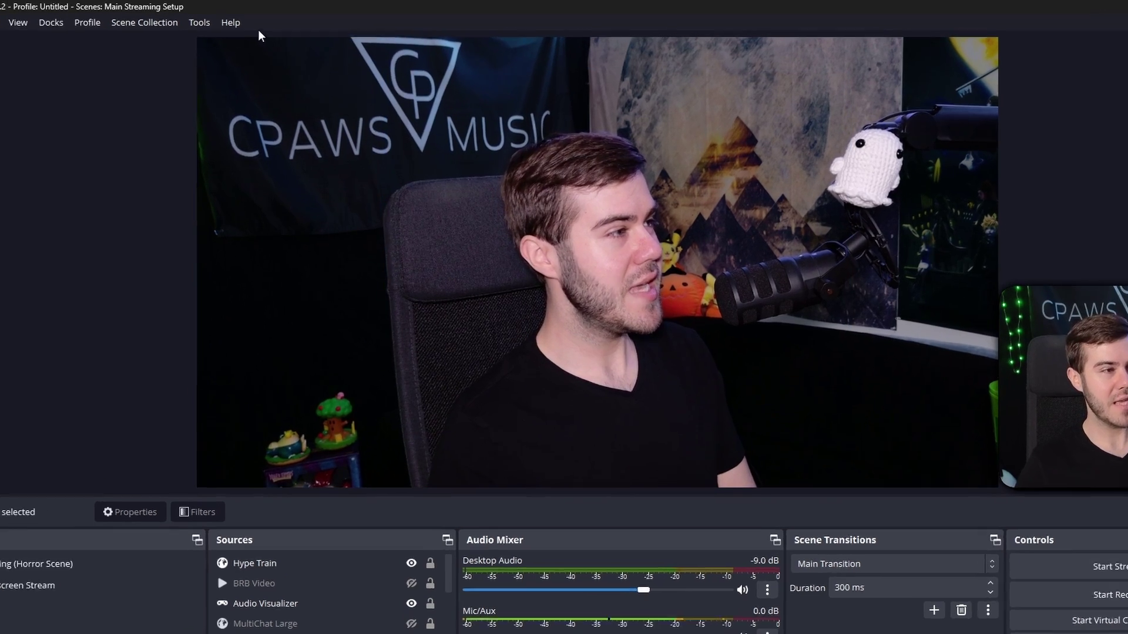
{"action": "left_click", "coordinate": [244, 20]}
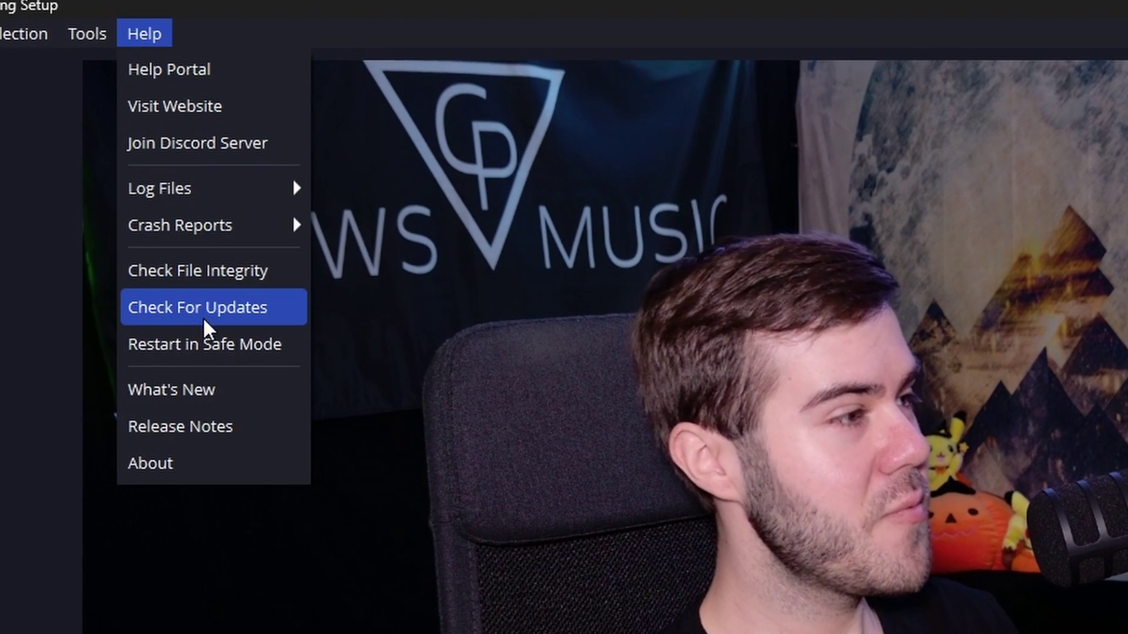
{"action": "left_click", "coordinate": [157, 309]}
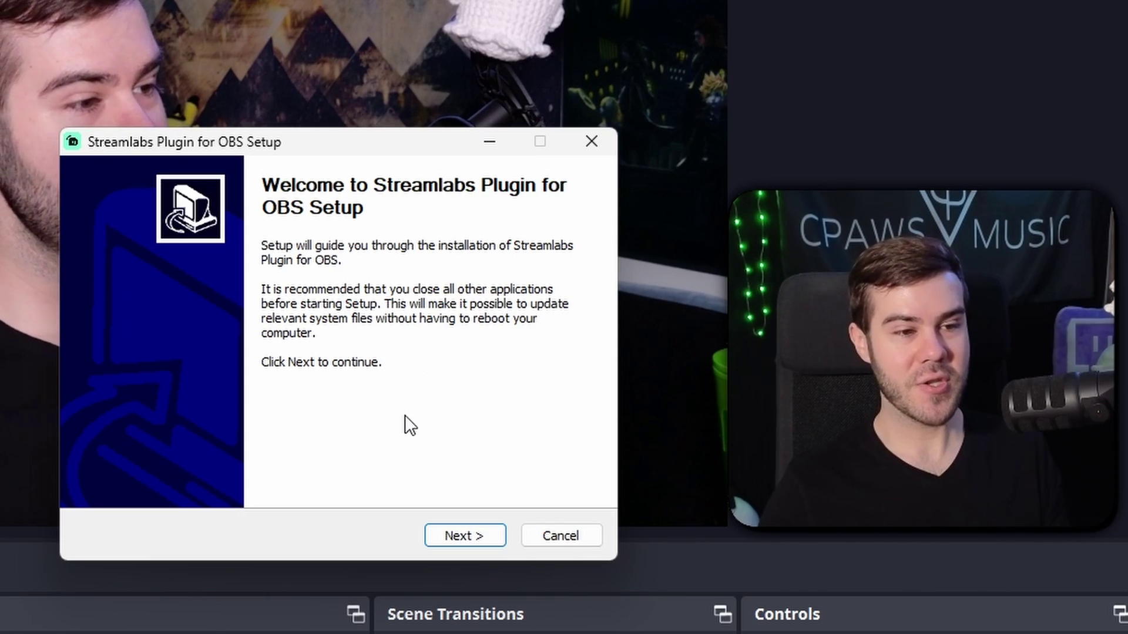
Install the Streamlabs plugin to its default folder, confirming OBS is installed and the restart notice
{"action": "left_click", "coordinate": [466, 538]}
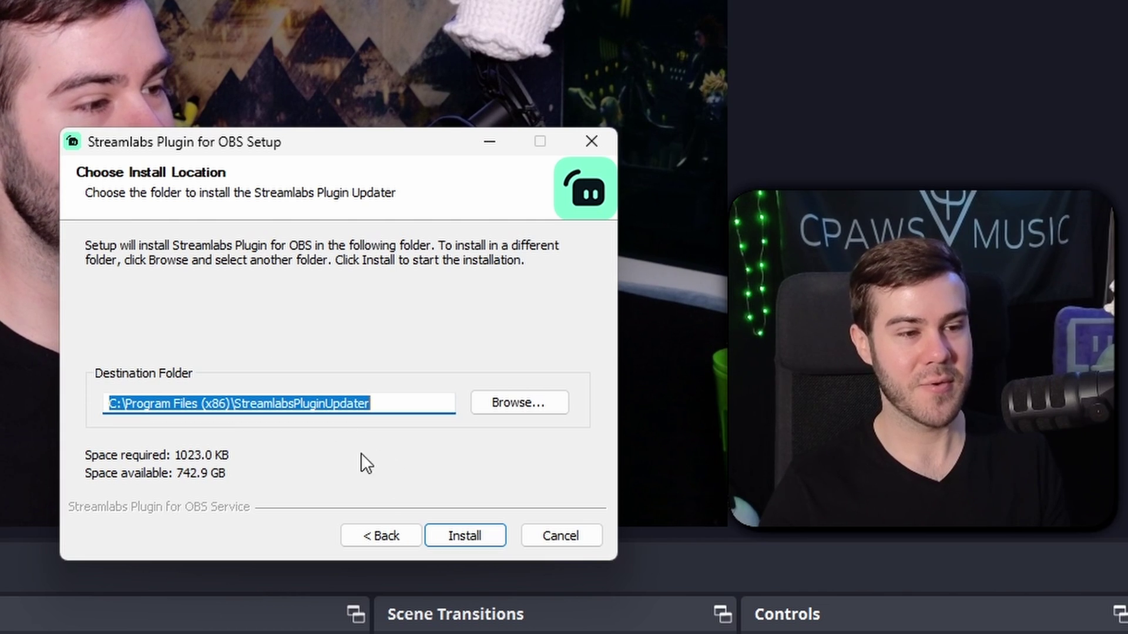
{"action": "left_click", "coordinate": [471, 540]}
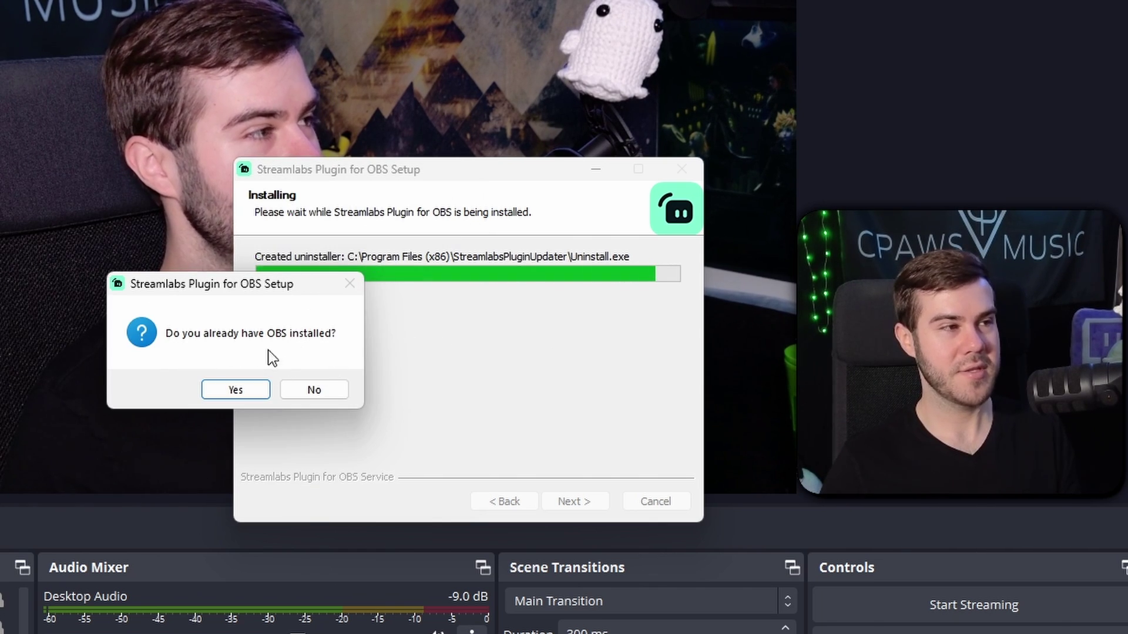
{"action": "left_click", "coordinate": [246, 394]}
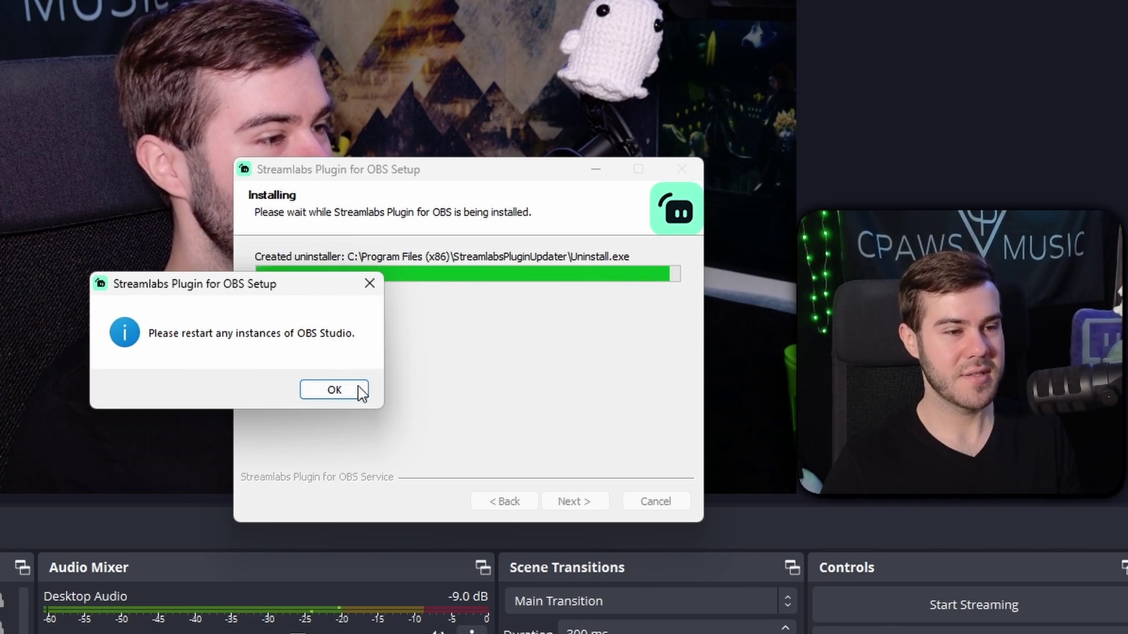
{"action": "left_click", "coordinate": [338, 389]}
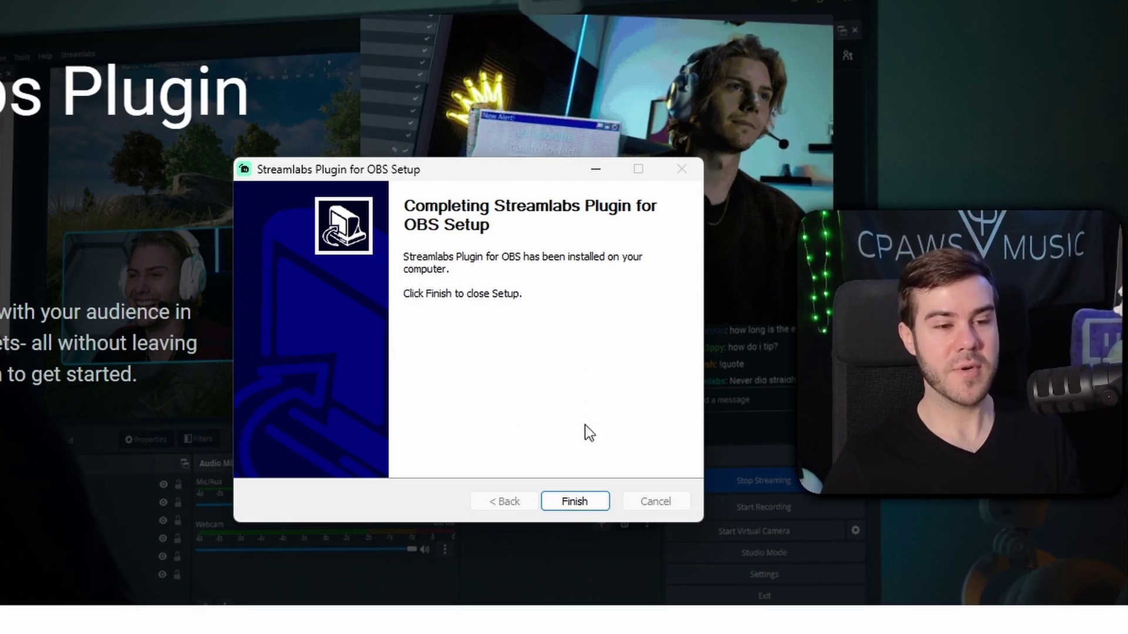
{"action": "left_click", "coordinate": [588, 503]}
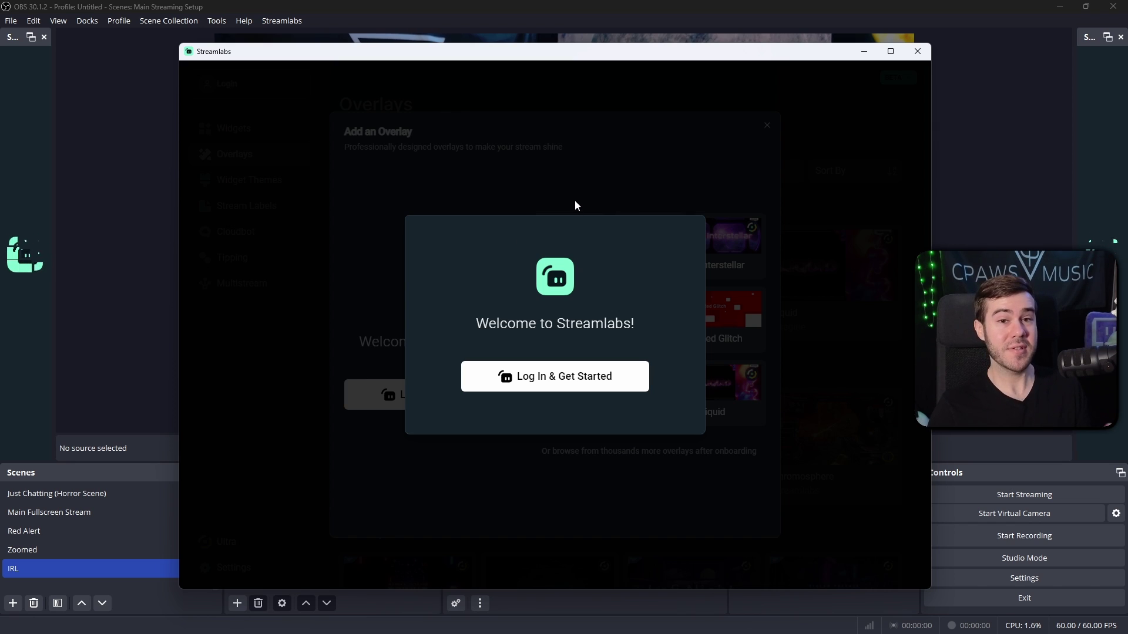
Start 'Log In & Get Started' from the Streamlabs welcome dialog
{"action": "left_click", "coordinate": [94, 25]}
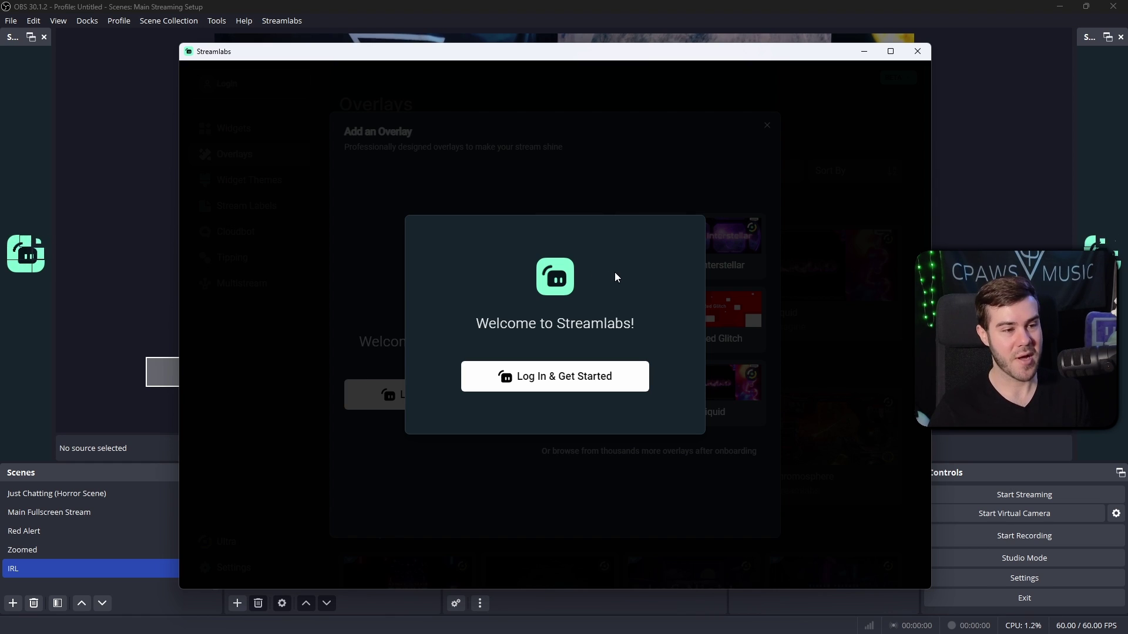
{"action": "left_click", "coordinate": [551, 383]}
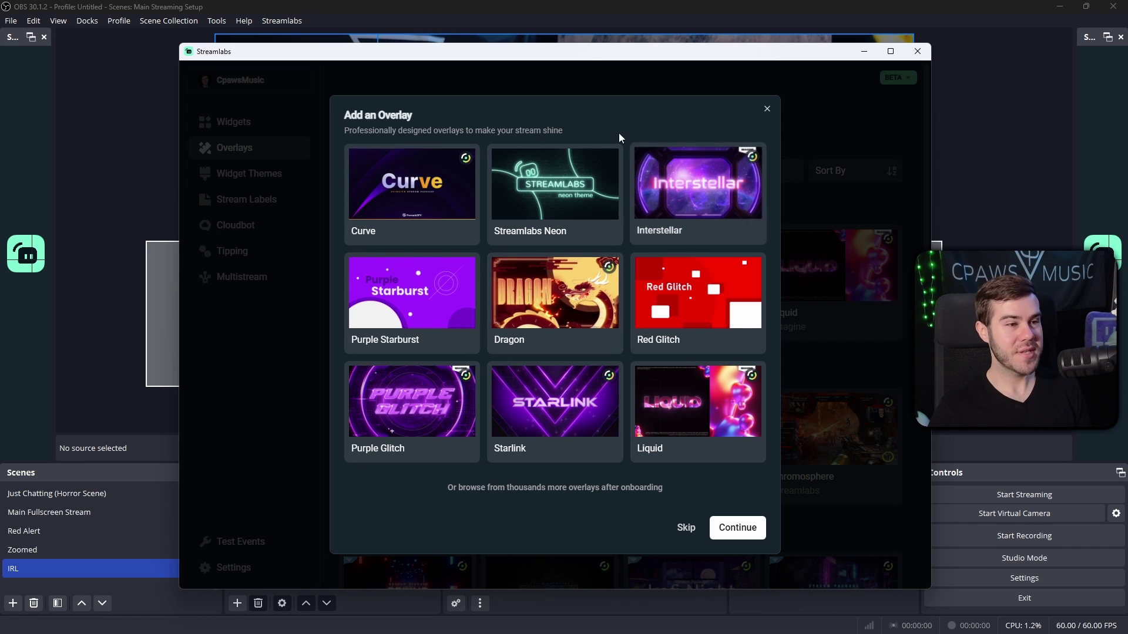
Skip the starter overlay and finish onboarding without tipping details
{"action": "left_click", "coordinate": [686, 532]}
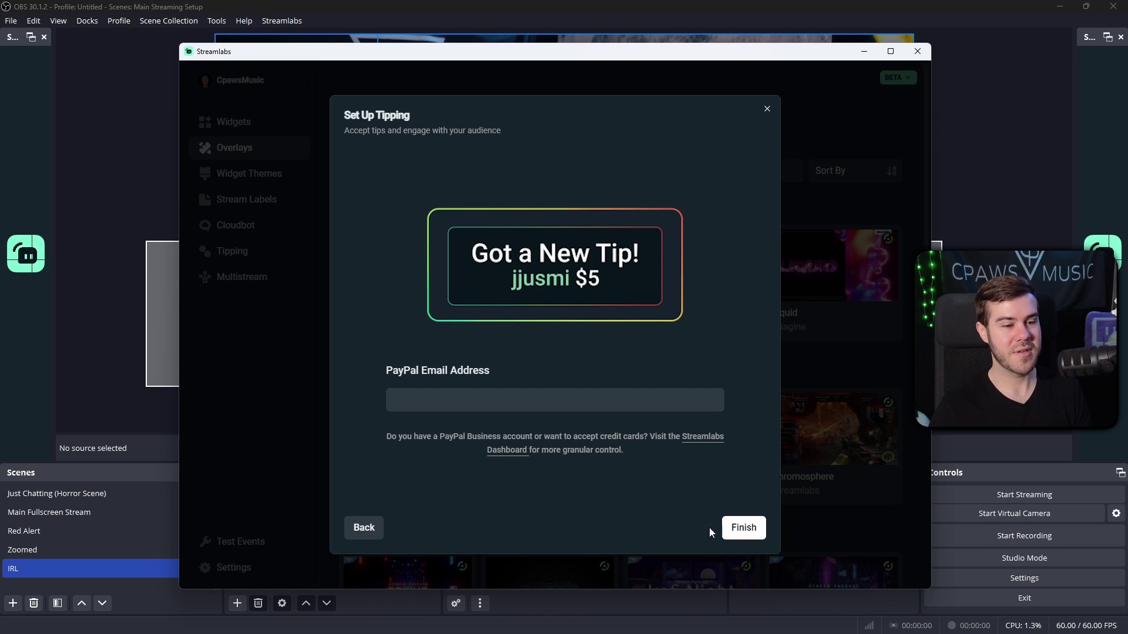
{"action": "left_click", "coordinate": [743, 529]}
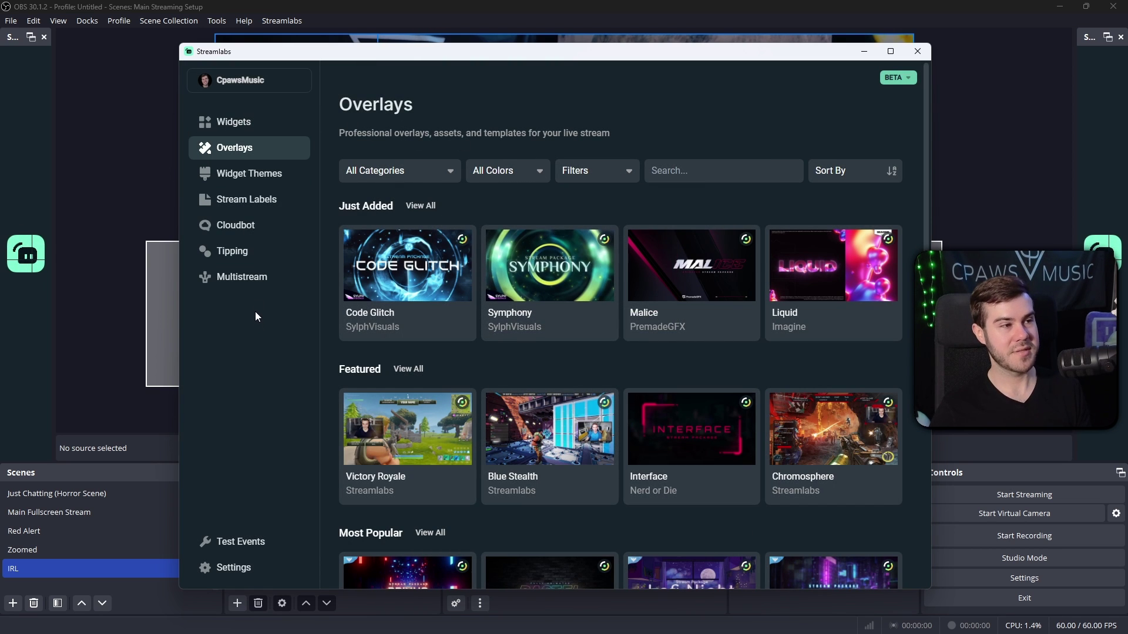
Leave the widgets catalogue and close the Streamlabs window
{"action": "left_click", "coordinate": [253, 131]}
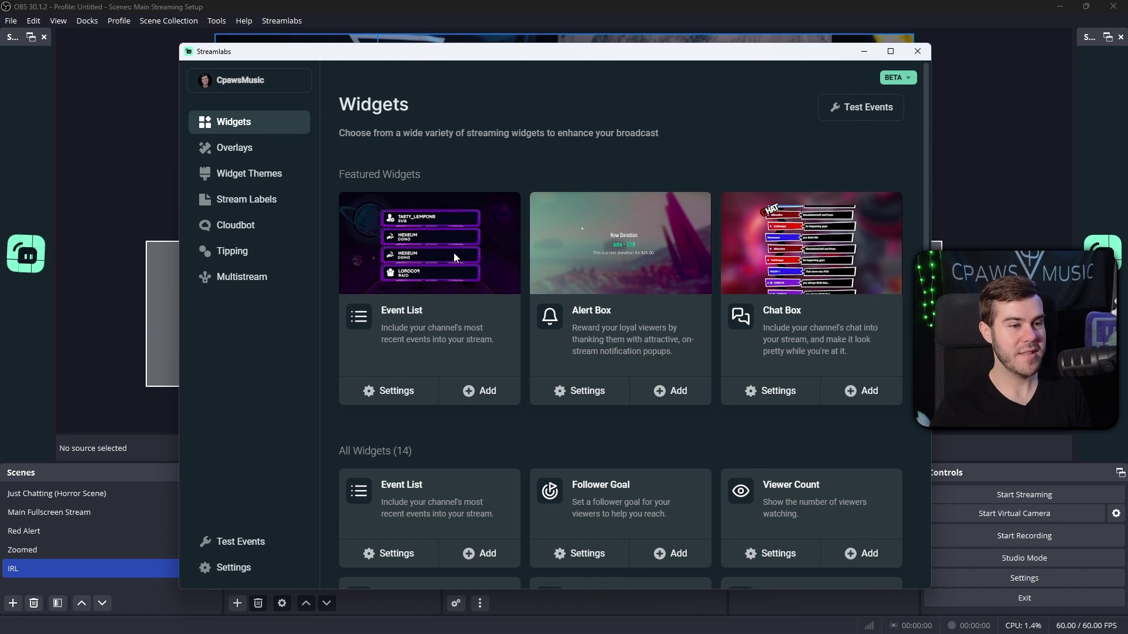
{"action": "mouse_move", "coordinate": [620, 243]}
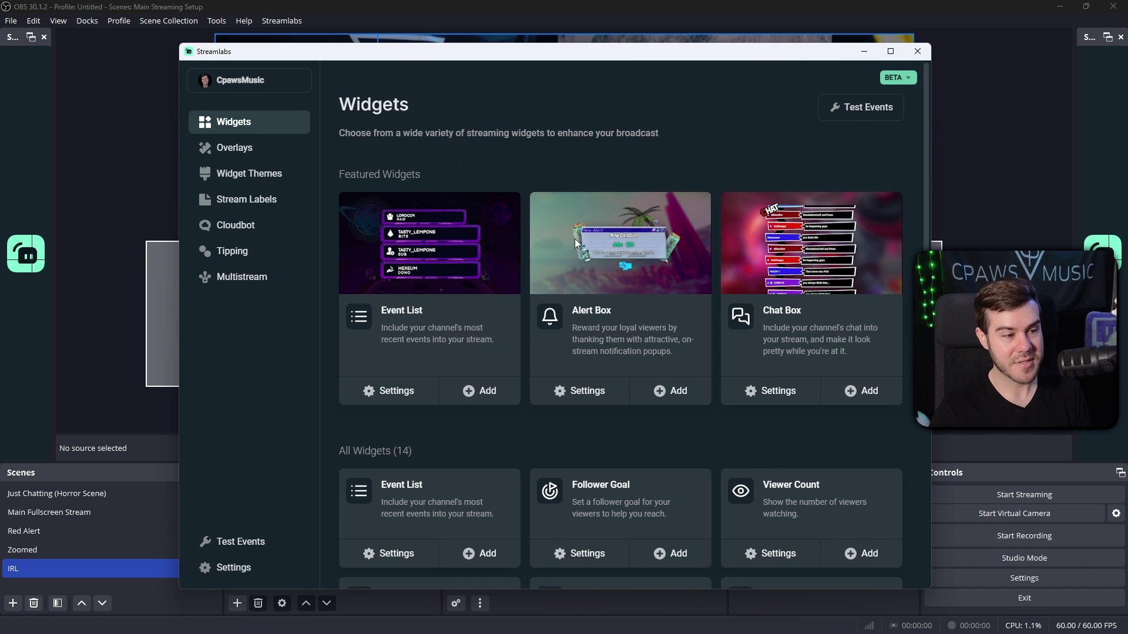
{"action": "scroll", "coordinate": [588, 276], "scroll_direction": "down", "scroll_amount": 2}
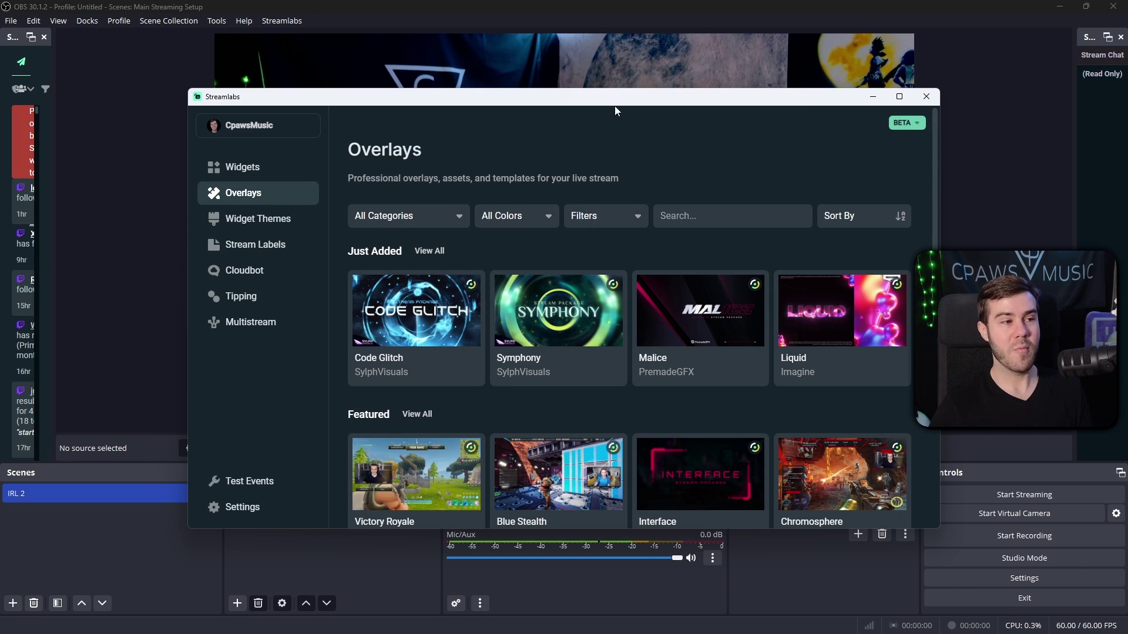
{"action": "left_click", "coordinate": [930, 99]}
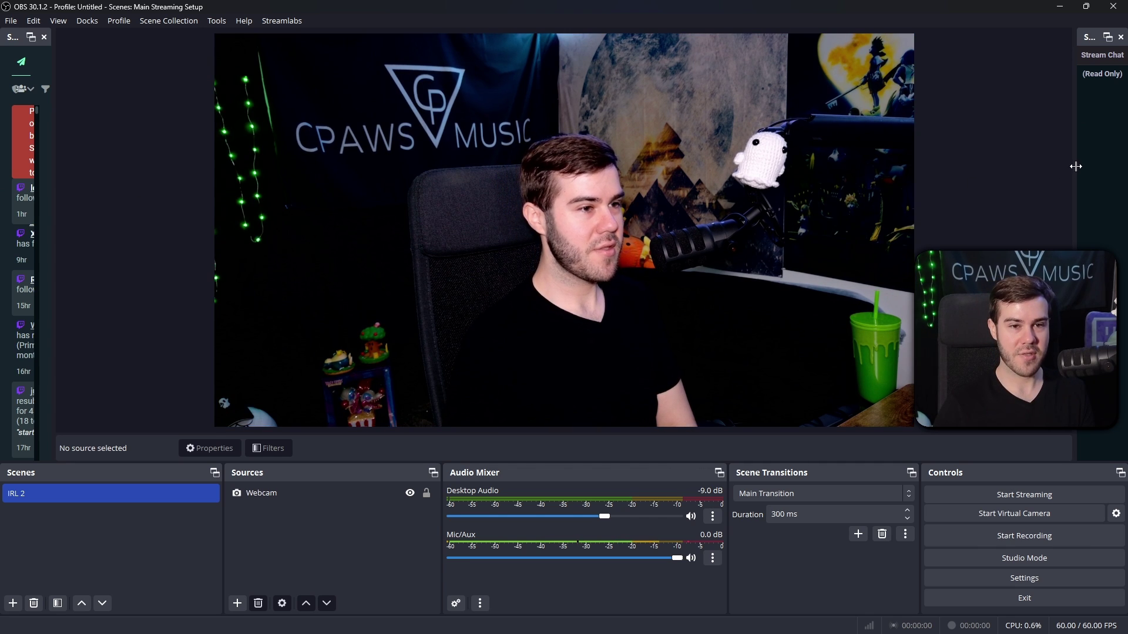
Widen the Streamlabs Chat and Recent Events docks beside the preview
{"action": "left_click_drag", "start_coordinate": [1076, 166], "coordinate": [970, 165]}
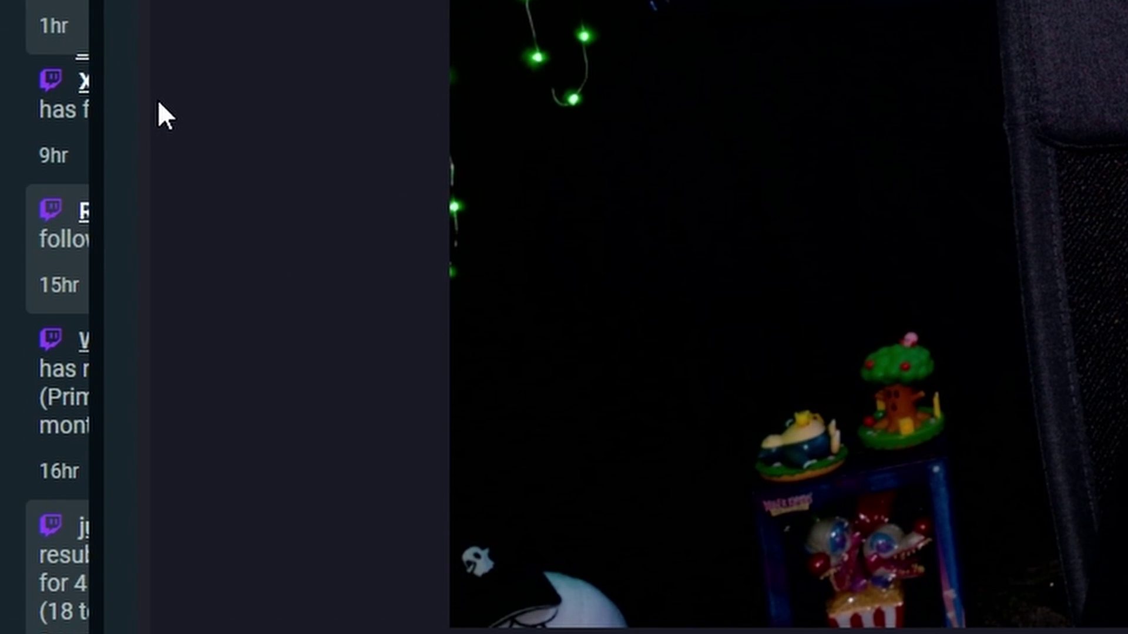
{"action": "left_click_drag", "start_coordinate": [142, 103], "coordinate": [437, 101]}
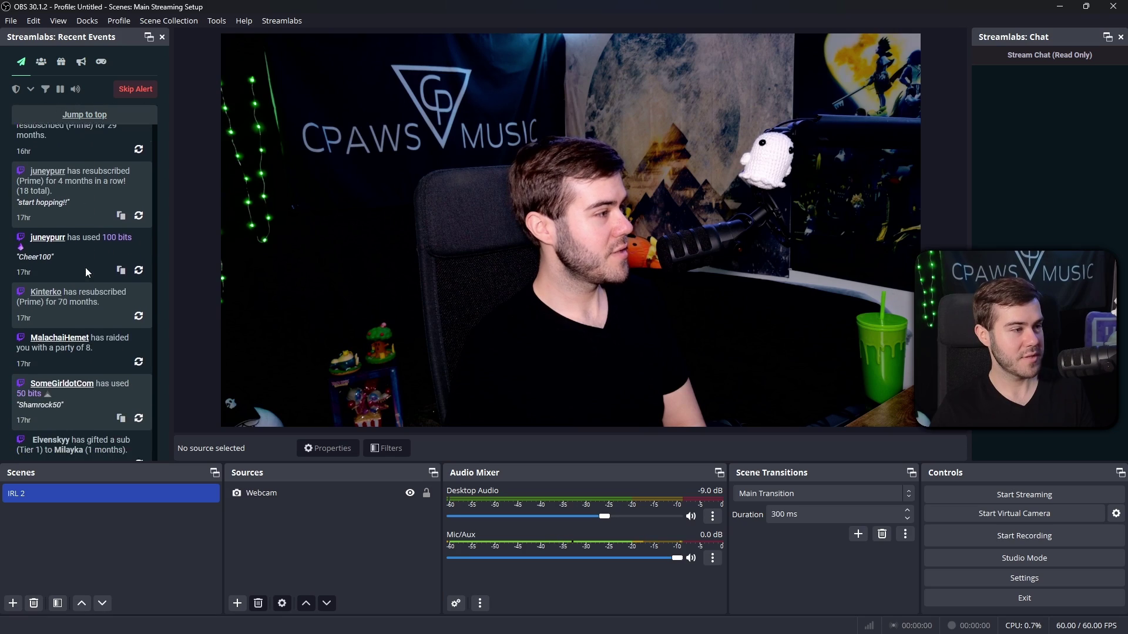
{"action": "scroll", "coordinate": [86, 267], "scroll_direction": "down", "scroll_amount": 3}
{"action": "scroll", "coordinate": [86, 267], "scroll_direction": "up", "scroll_amount": 5}
{"action": "scroll", "coordinate": [85, 268], "scroll_direction": "up", "scroll_amount": 5}
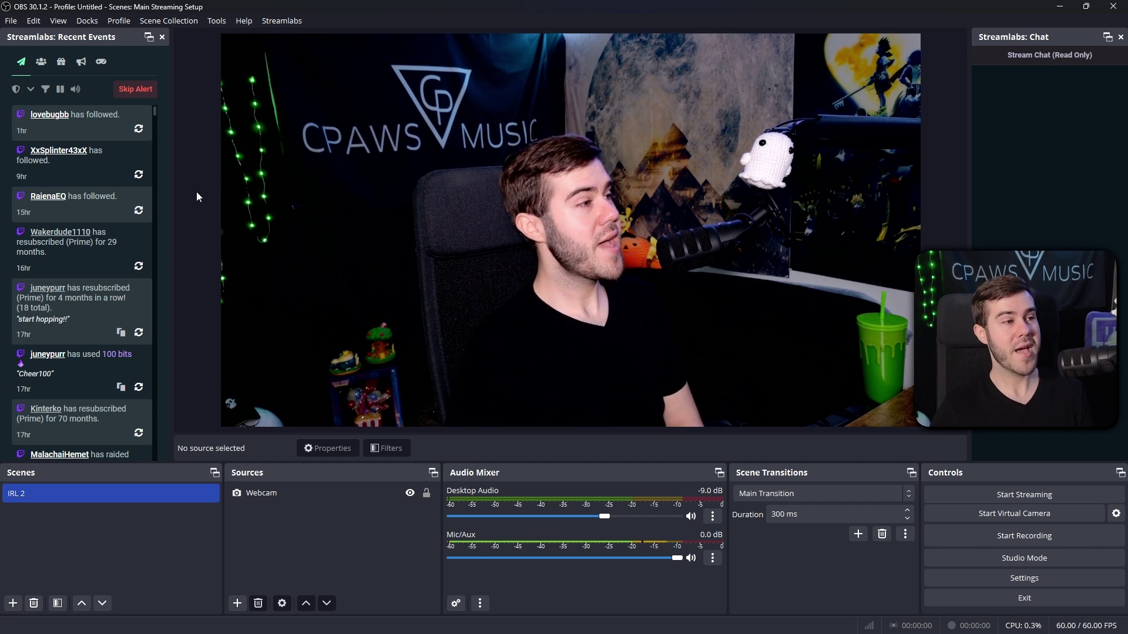
Show the Streamlabs plugin's Widgets catalogue
{"action": "left_click", "coordinate": [290, 23]}
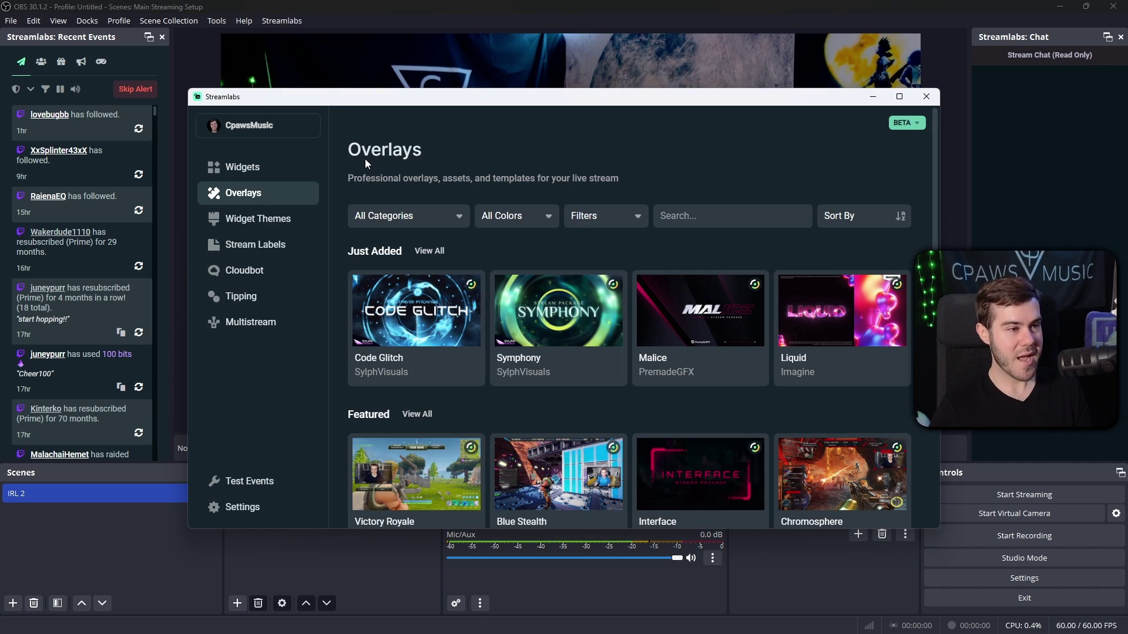
{"action": "left_click", "coordinate": [273, 172]}
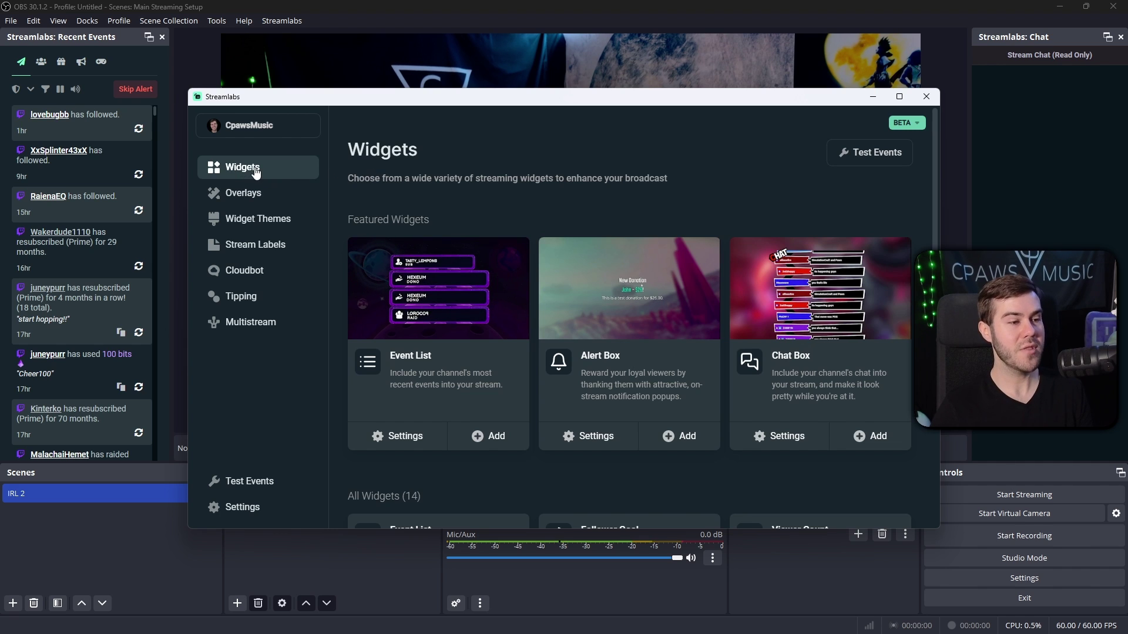
{"action": "scroll", "coordinate": [554, 166], "scroll_direction": "down", "scroll_amount": 1}
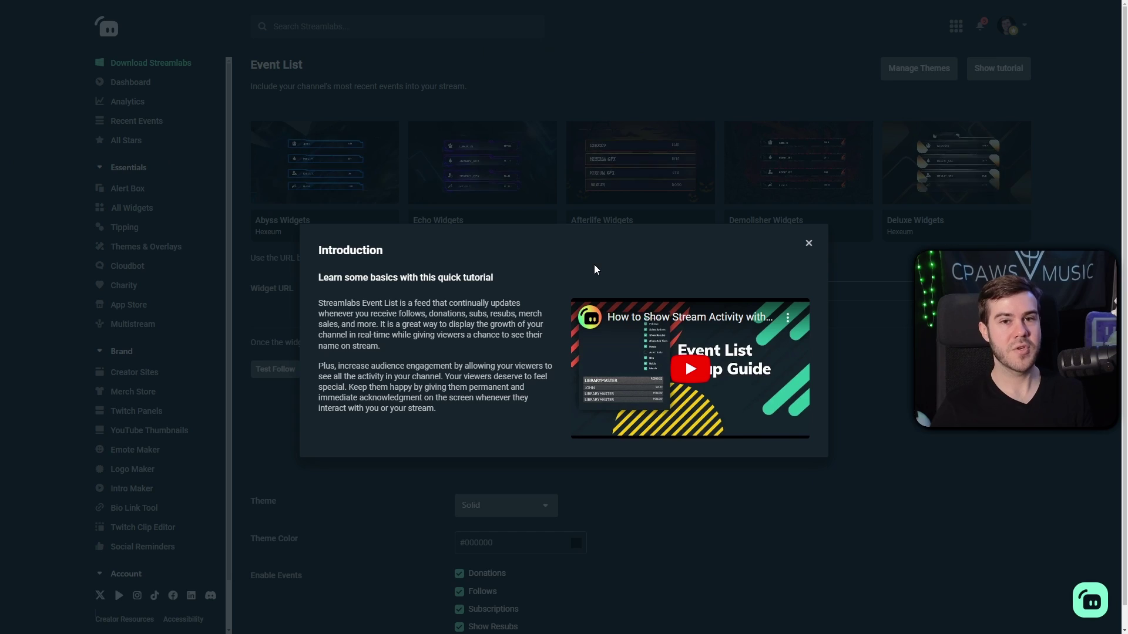
Dismiss the Event List intro tutorial and save the widget's settings
{"action": "left_click", "coordinate": [809, 244]}
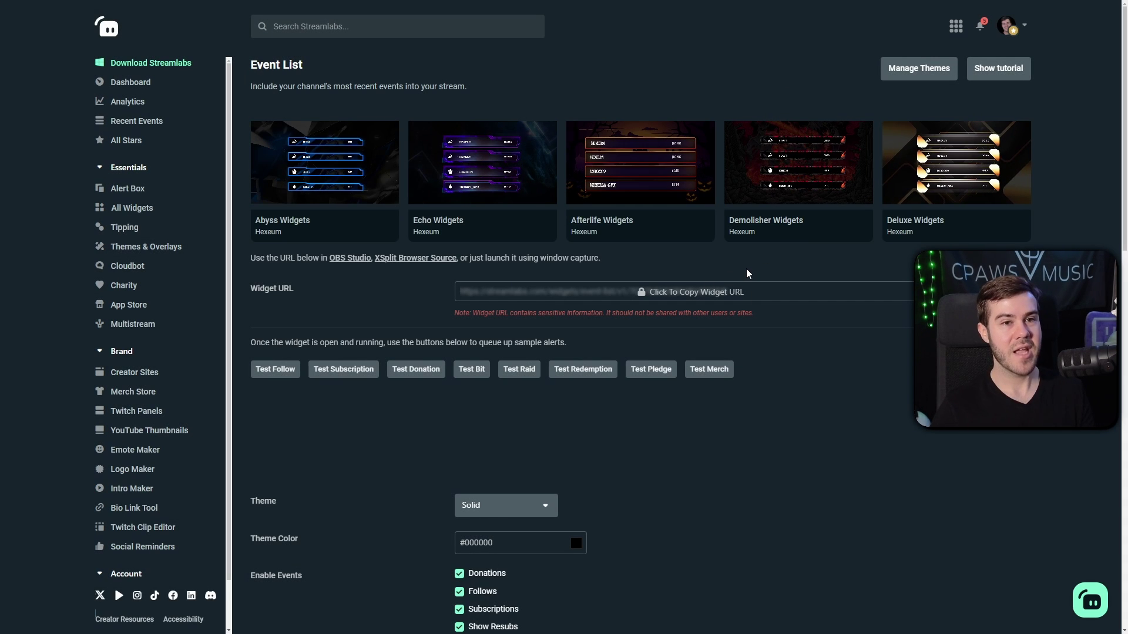
{"action": "scroll", "coordinate": [386, 308], "scroll_direction": "down", "scroll_amount": 2}
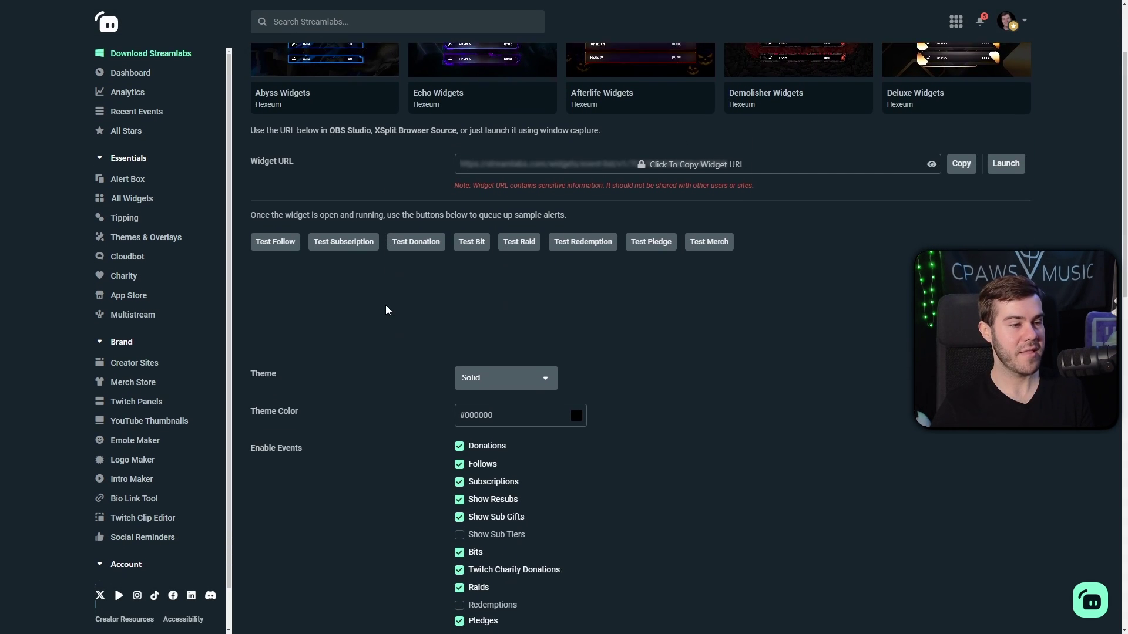
{"action": "scroll", "coordinate": [493, 322], "scroll_direction": "up", "scroll_amount": 2}
{"action": "scroll", "coordinate": [564, 260], "scroll_direction": "up", "scroll_amount": 1}
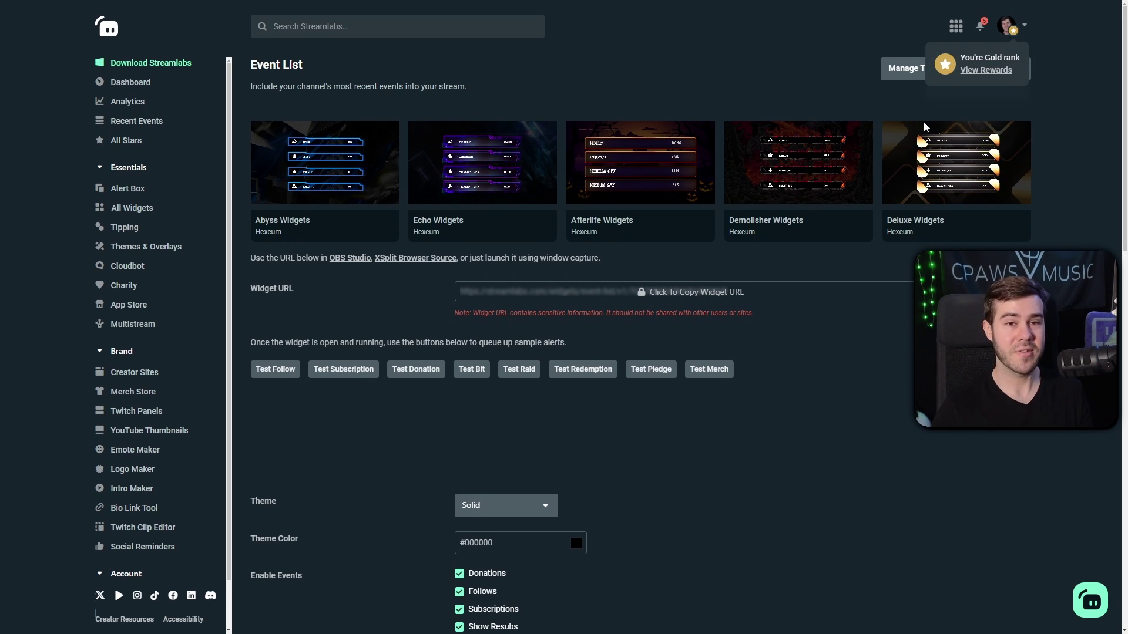
{"action": "scroll", "coordinate": [566, 223], "scroll_direction": "down", "scroll_amount": 2}
{"action": "scroll", "coordinate": [422, 272], "scroll_direction": "down", "scroll_amount": 2}
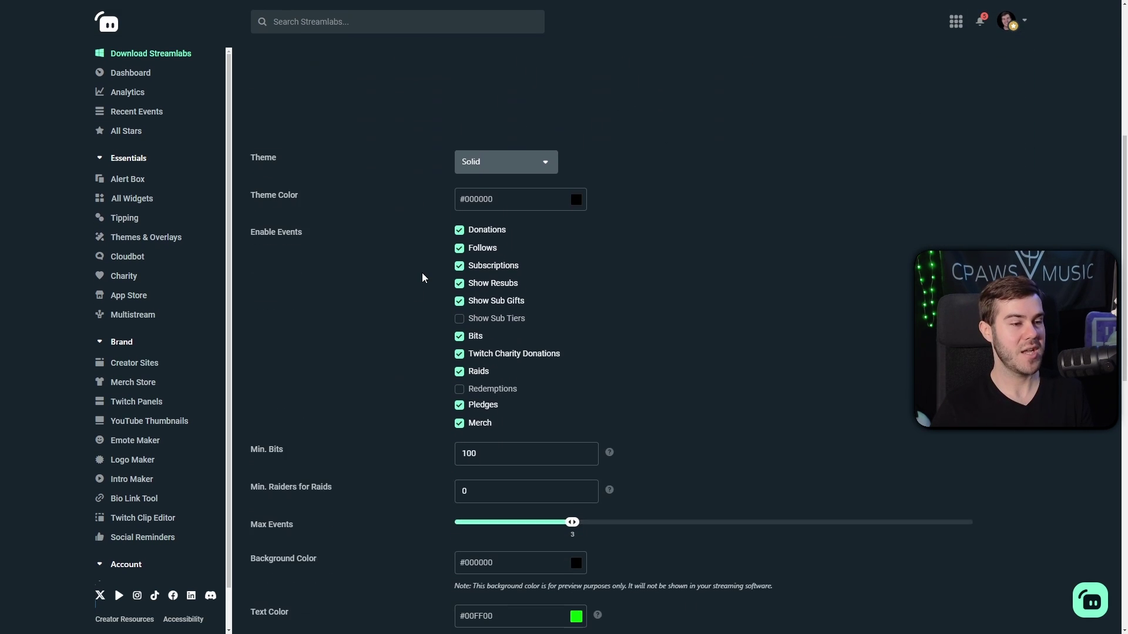
{"action": "scroll", "coordinate": [423, 272], "scroll_direction": "down", "scroll_amount": 2}
{"action": "scroll", "coordinate": [419, 308], "scroll_direction": "down", "scroll_amount": 3}
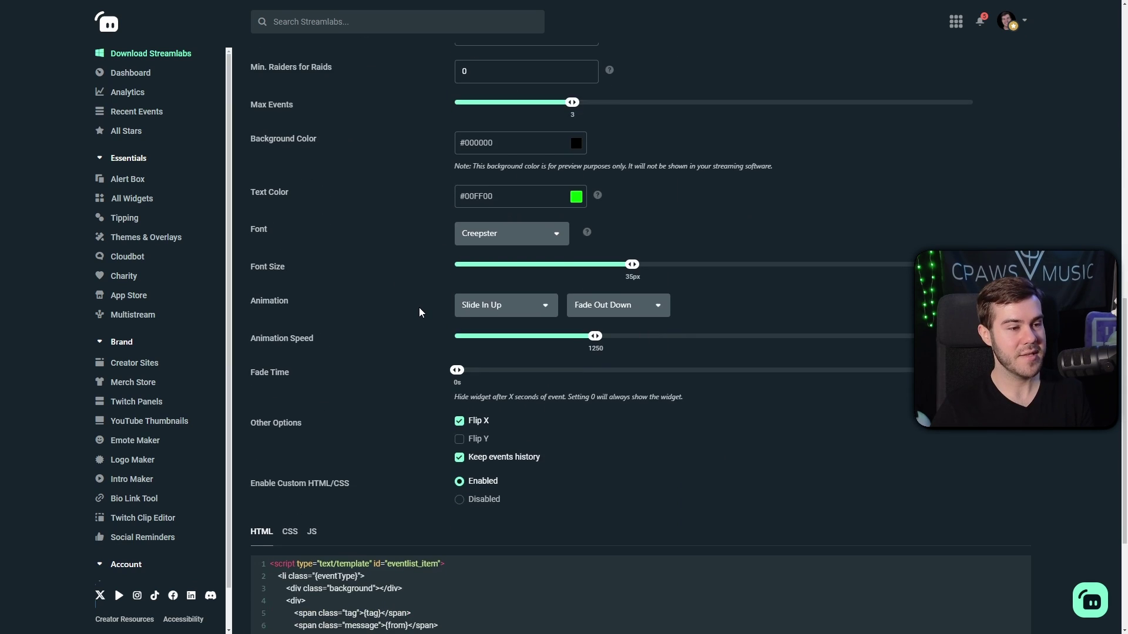
{"action": "scroll", "coordinate": [418, 308], "scroll_direction": "down", "scroll_amount": 2}
{"action": "scroll", "coordinate": [419, 307], "scroll_direction": "up", "scroll_amount": 6}
{"action": "scroll", "coordinate": [419, 305], "scroll_direction": "up", "scroll_amount": 2}
{"action": "scroll", "coordinate": [419, 309], "scroll_direction": "up", "scroll_amount": 3}
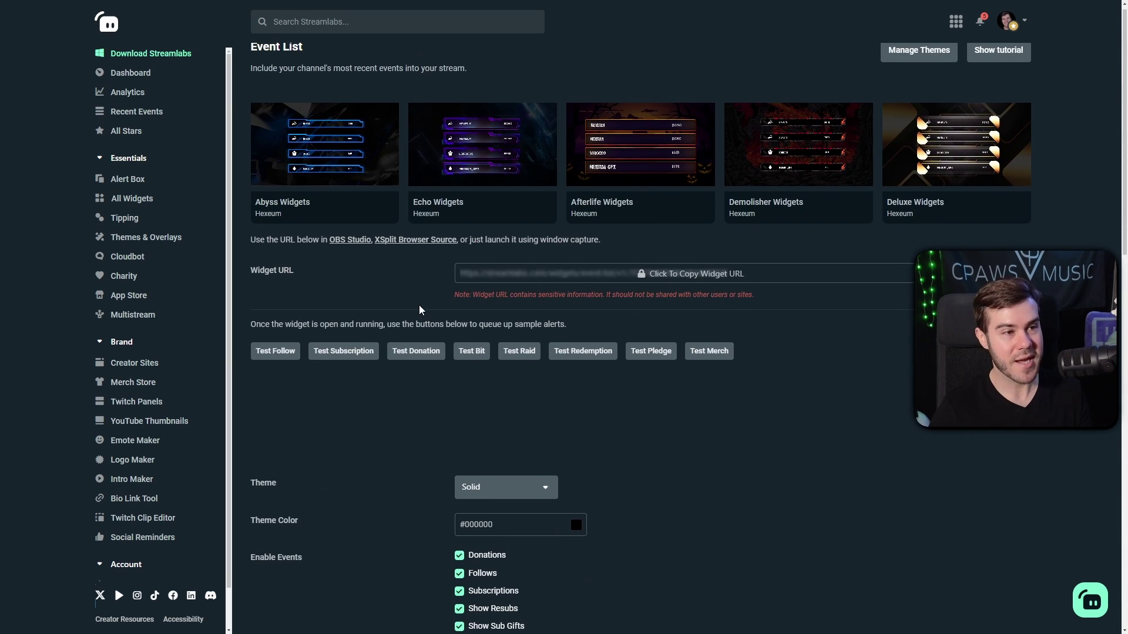
{"action": "scroll", "coordinate": [769, 370], "scroll_direction": "down", "scroll_amount": 2}
{"action": "scroll", "coordinate": [770, 387], "scroll_direction": "down", "scroll_amount": 2}
{"action": "scroll", "coordinate": [764, 386], "scroll_direction": "down", "scroll_amount": 5}
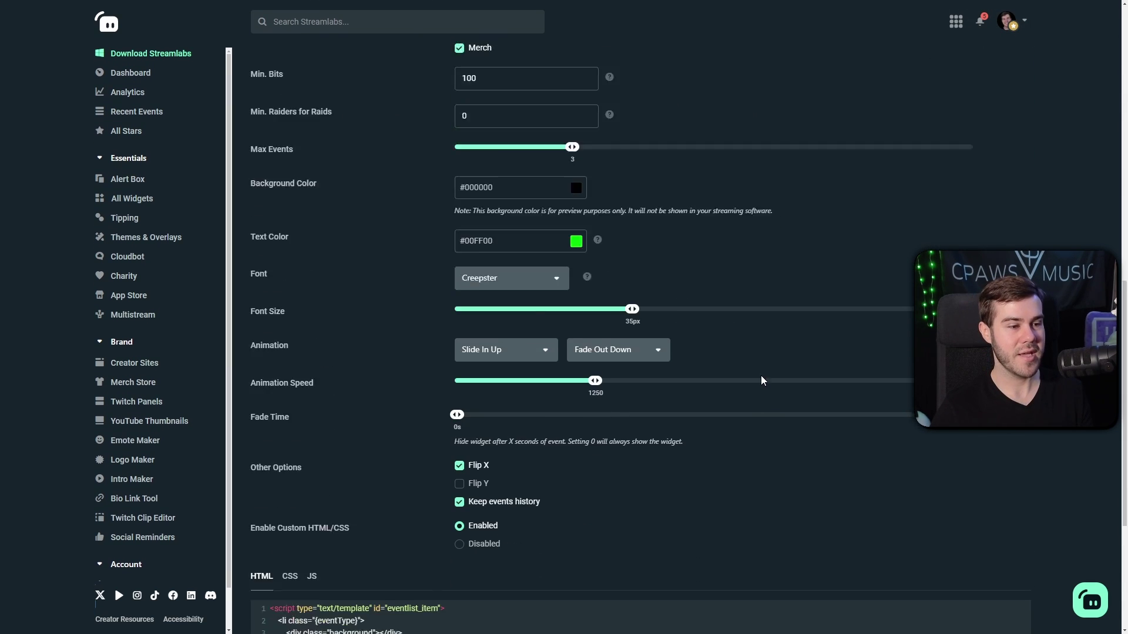
{"action": "scroll", "coordinate": [761, 376], "scroll_direction": "down", "scroll_amount": 3}
{"action": "left_click", "coordinate": [651, 609]}
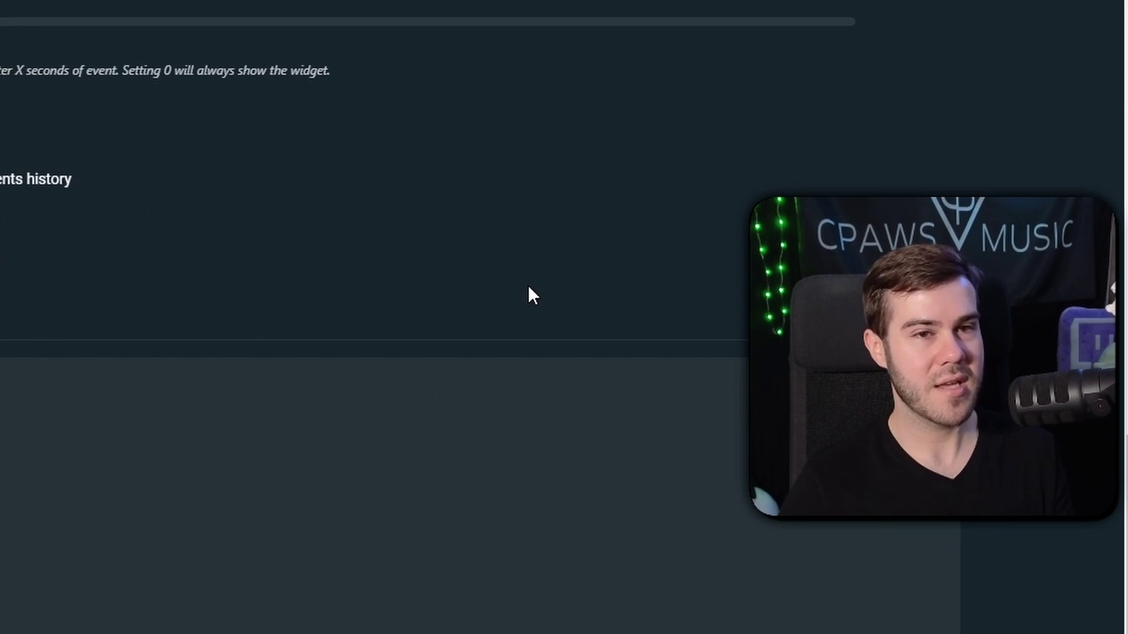
{"action": "scroll", "coordinate": [794, 308], "scroll_direction": "up", "scroll_amount": 3}
{"action": "scroll", "coordinate": [793, 309], "scroll_direction": "up", "scroll_amount": 2}
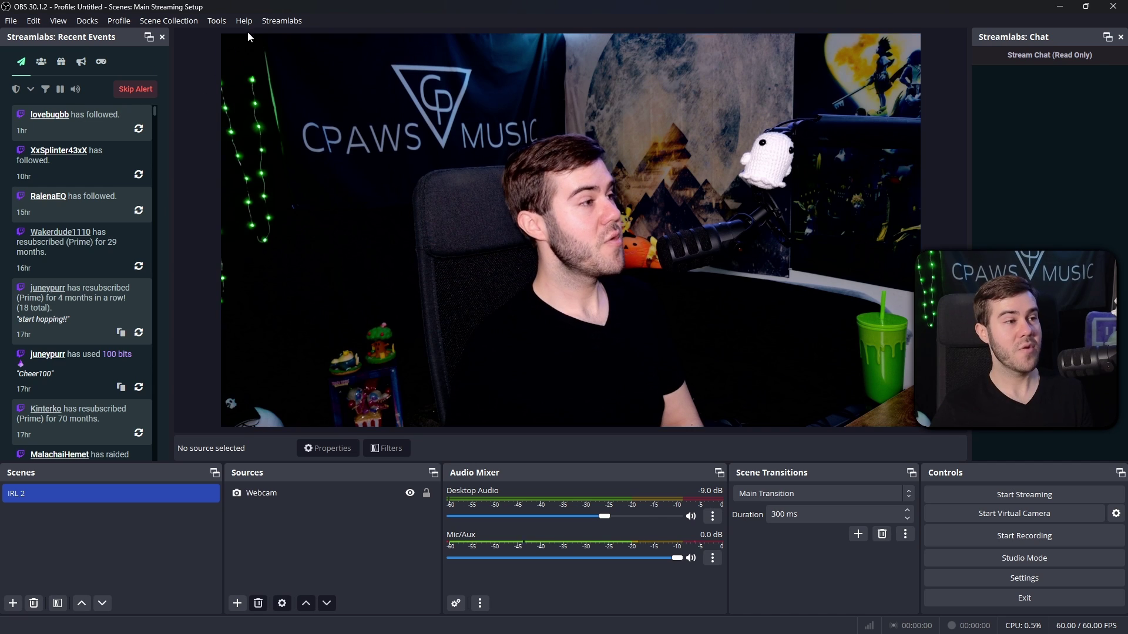
Add the Event List widget from the Streamlabs catalogue to the scene
{"action": "left_click", "coordinate": [282, 20]}
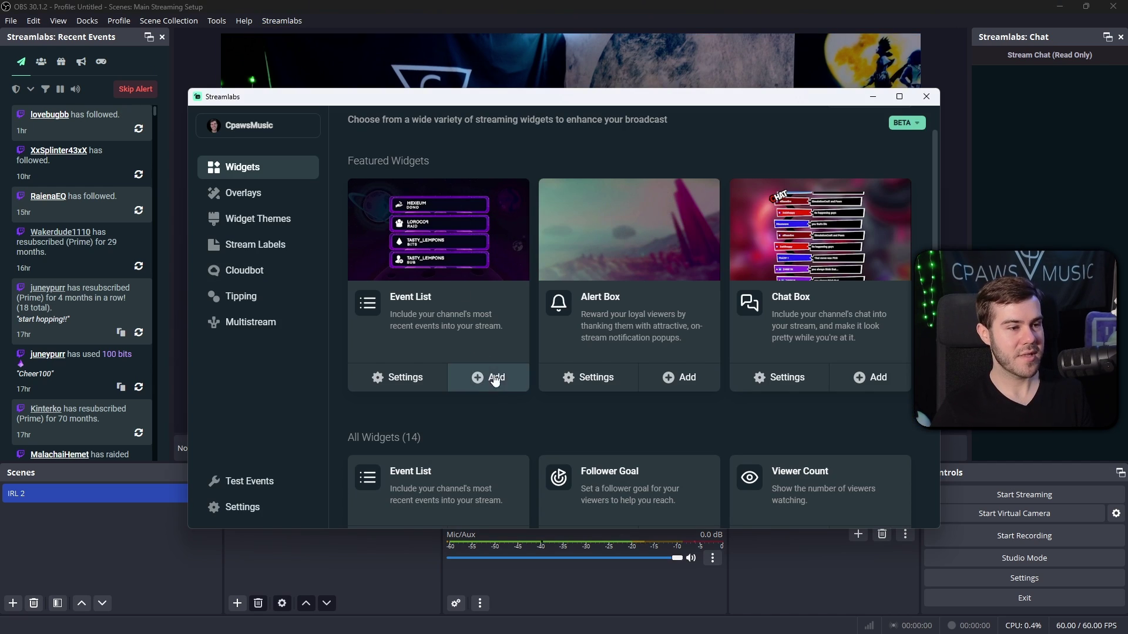
{"action": "left_click", "coordinate": [494, 377]}
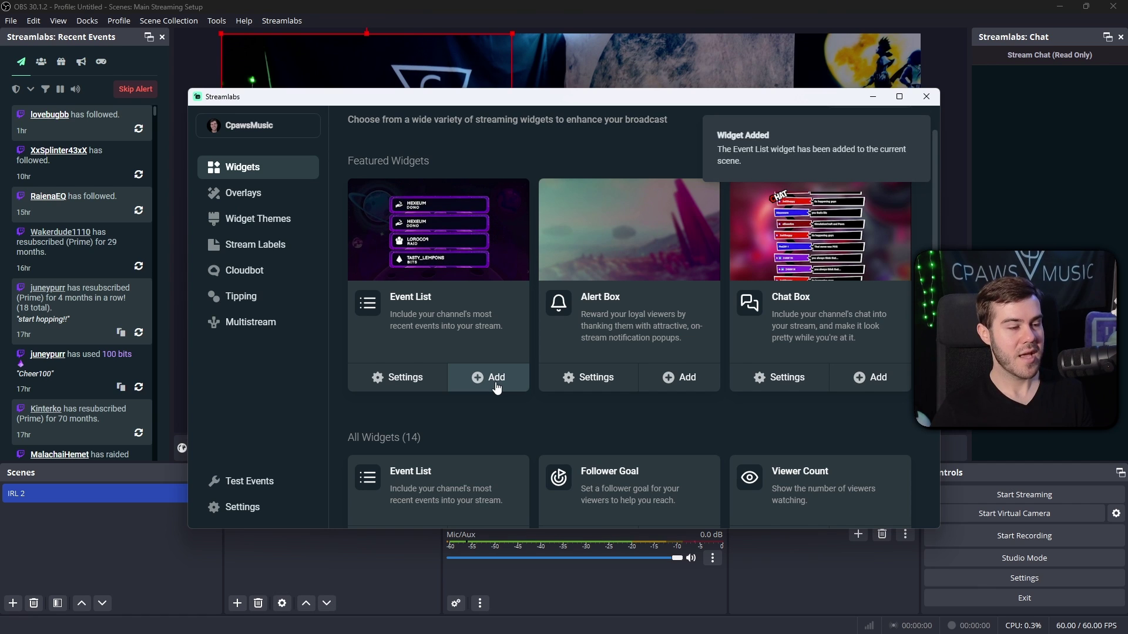
{"action": "left_click", "coordinate": [874, 98]}
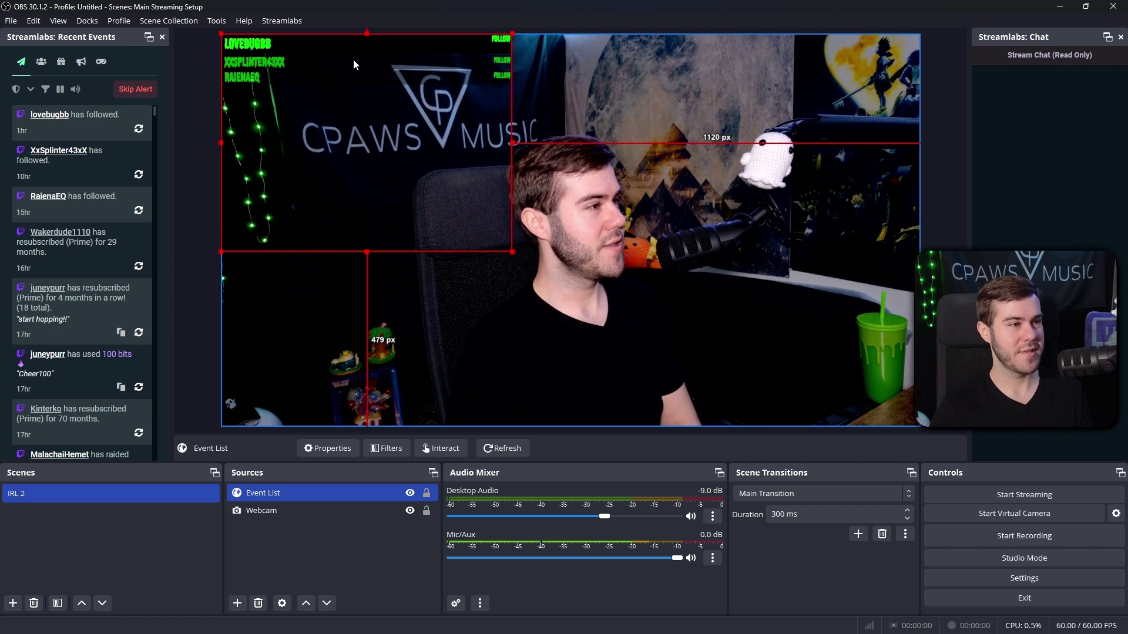
Move the Event List source to the preview's top-right corner
{"action": "left_click_drag", "start_coordinate": [354, 59], "coordinate": [762, 59]}
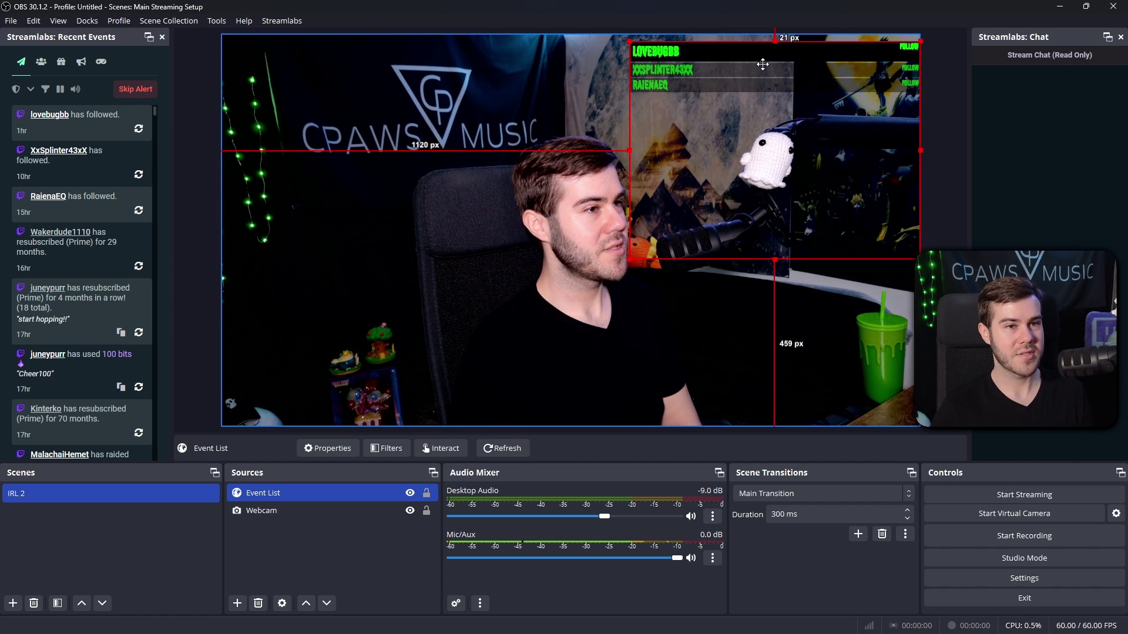
{"action": "left_click", "coordinate": [283, 20]}
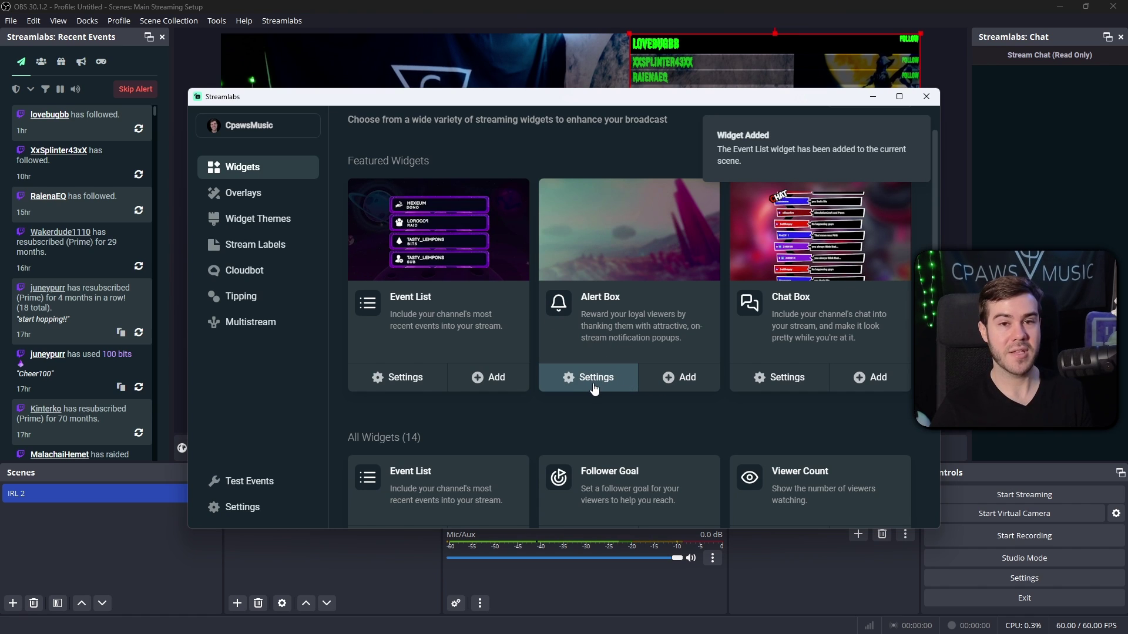
Add the Alert Box widget to the scene and select its source
{"action": "left_click", "coordinate": [686, 380]}
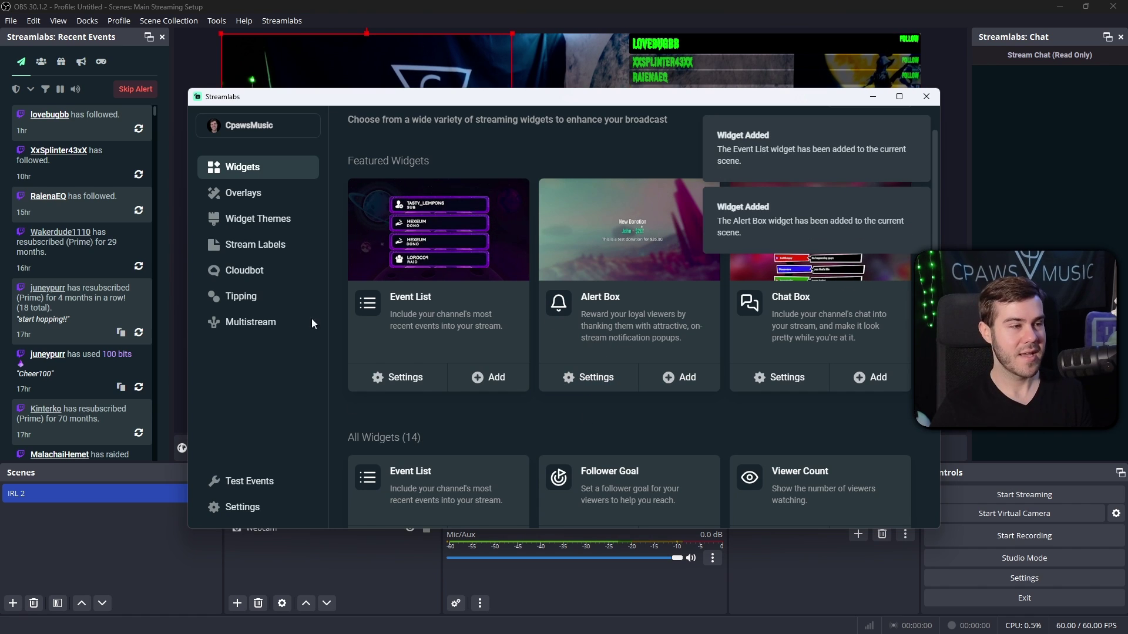
{"action": "left_click", "coordinate": [194, 64]}
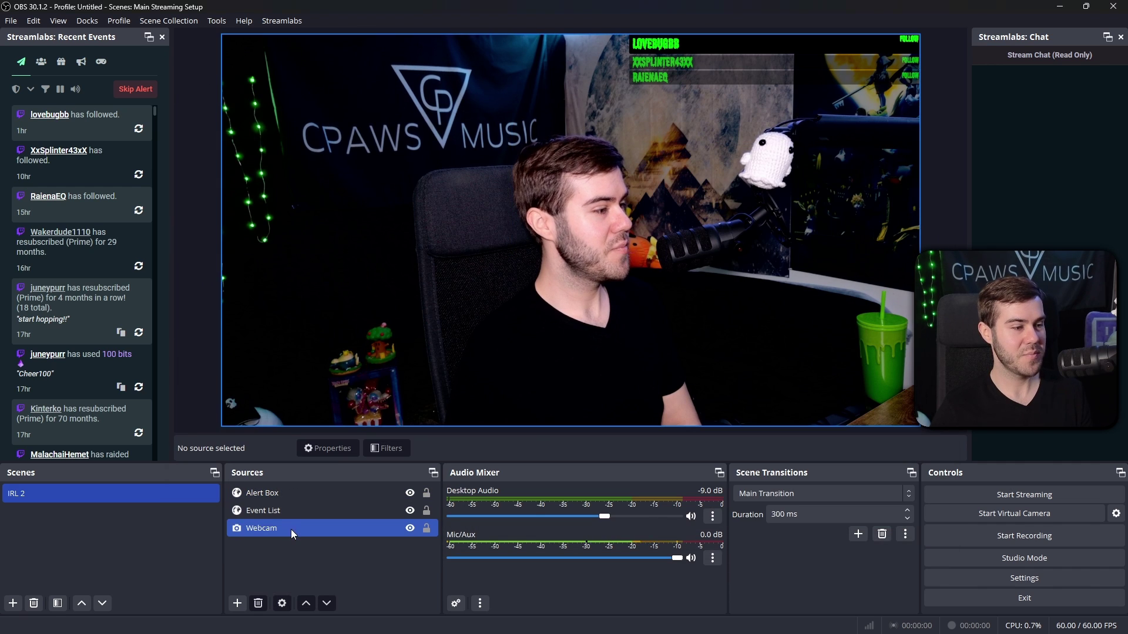
{"action": "left_click", "coordinate": [291, 492]}
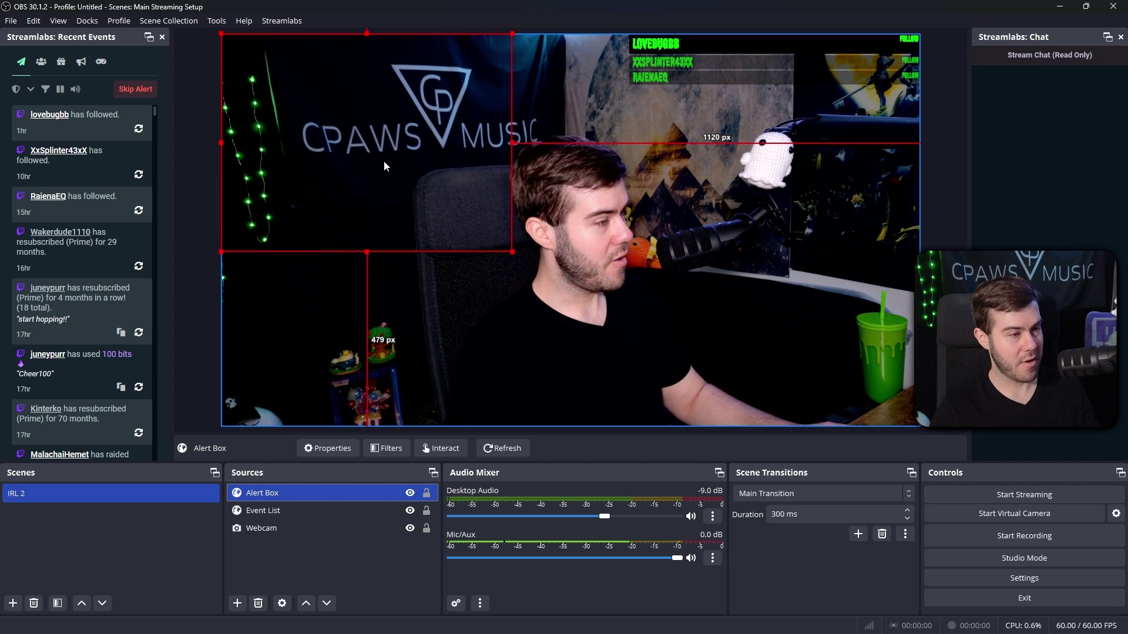
Bring the Streamlabs window back to the front
{"action": "key", "text": "alt+Tab"}
{"action": "left_click", "coordinate": [367, 335]}
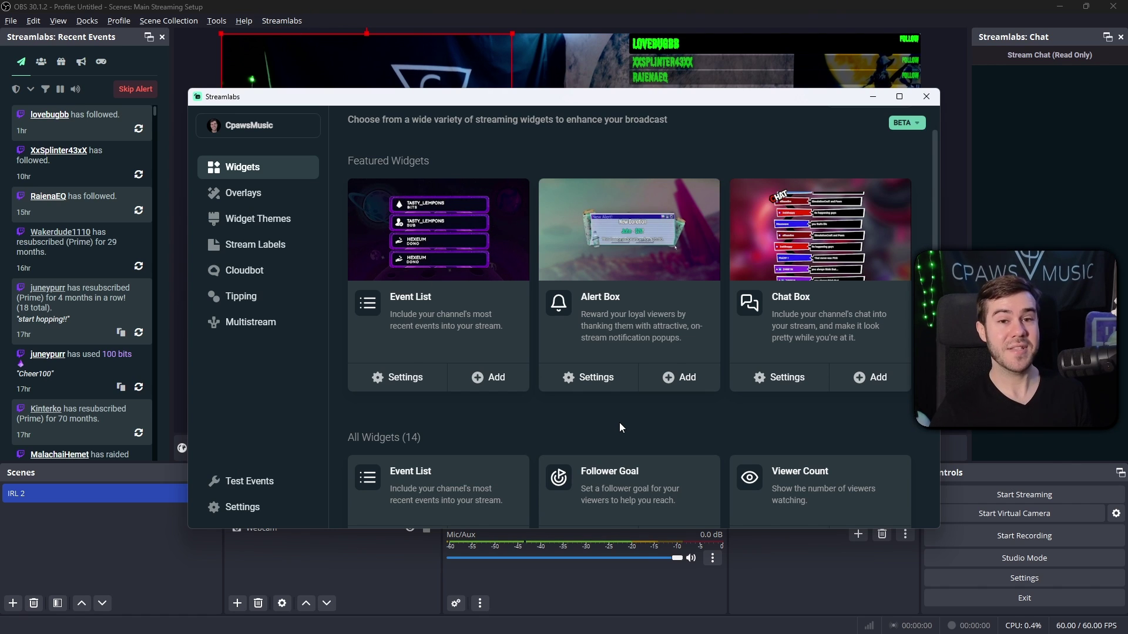
Fire a Twitch Follow test event from the Test Events menu
{"action": "left_click", "coordinate": [238, 486]}
{"action": "mouse_move", "coordinate": [230, 399]}
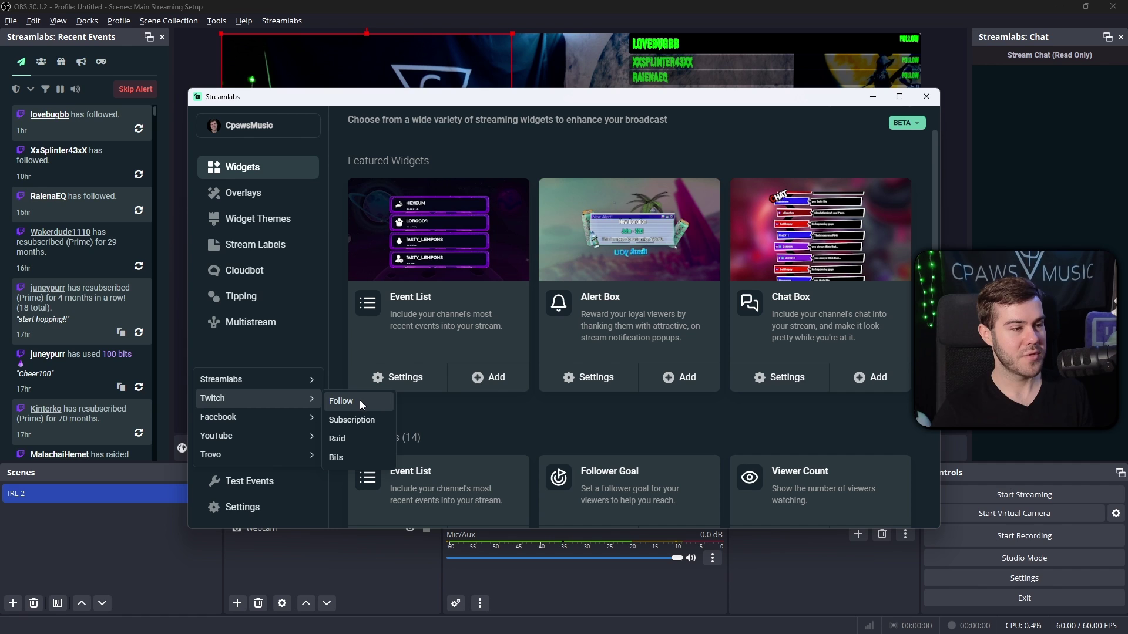
{"action": "left_click", "coordinate": [359, 400]}
Move the Streamlabs window aside and back toward the top to see the alert
{"action": "left_click_drag", "start_coordinate": [549, 99], "coordinate": [704, 301]}
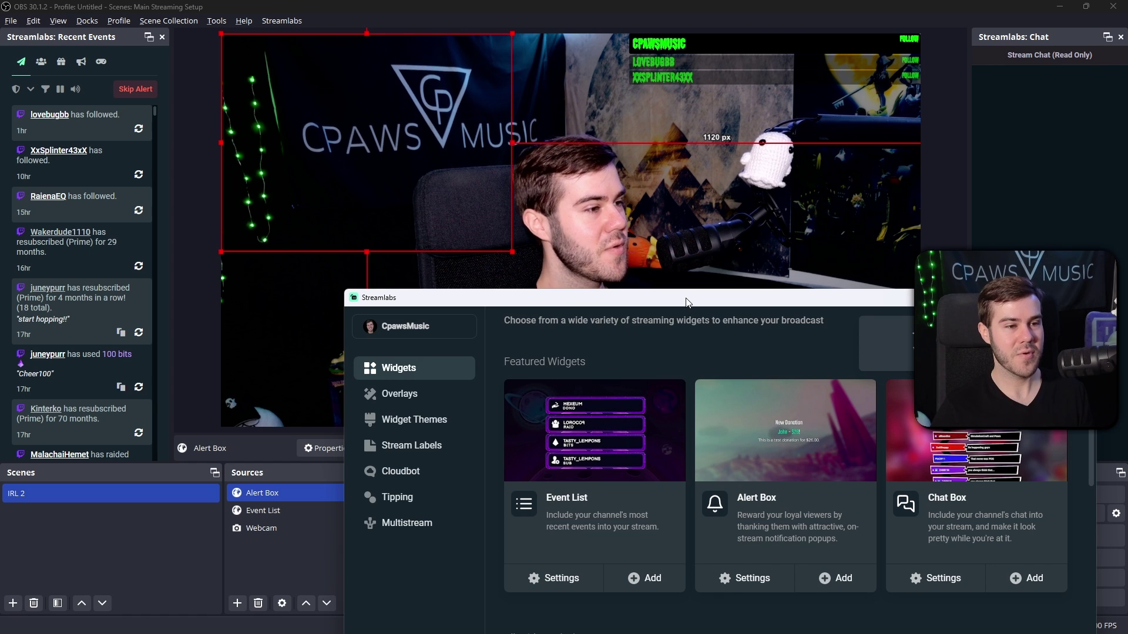
{"action": "mouse_move", "coordinate": [686, 298]}
{"action": "left_mouse_down"}
{"action": "mouse_move", "coordinate": [568, 83]}
{"action": "mouse_move", "coordinate": [556, 90]}
{"action": "left_mouse_up"}
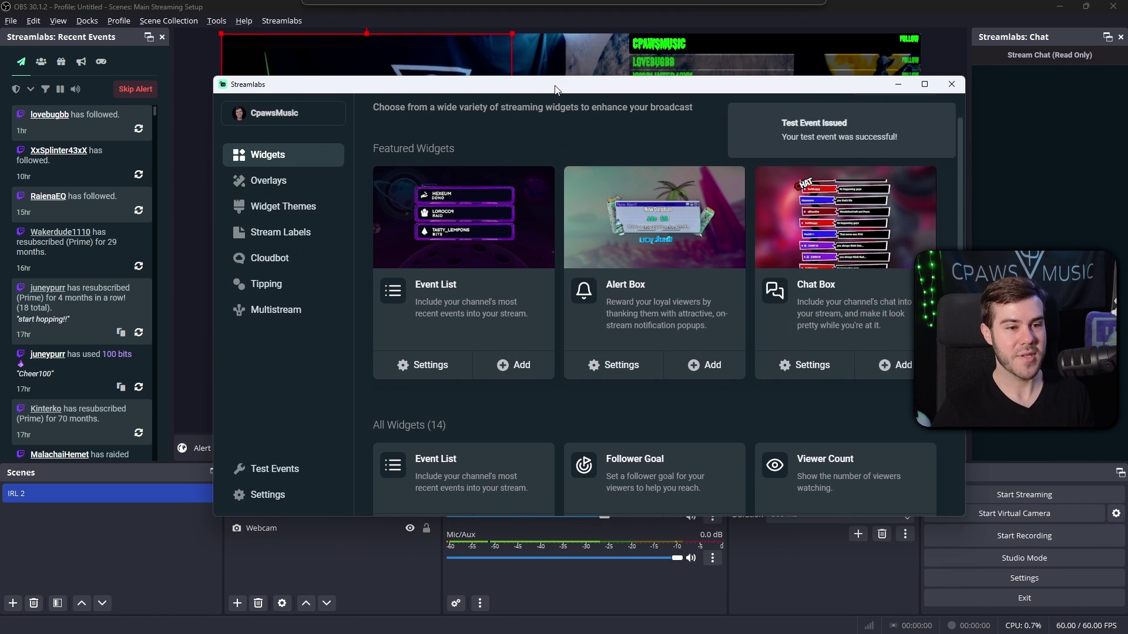
Add the Chat Box widget and position it at the preview's lower-right corner
{"action": "left_click", "coordinate": [894, 365]}
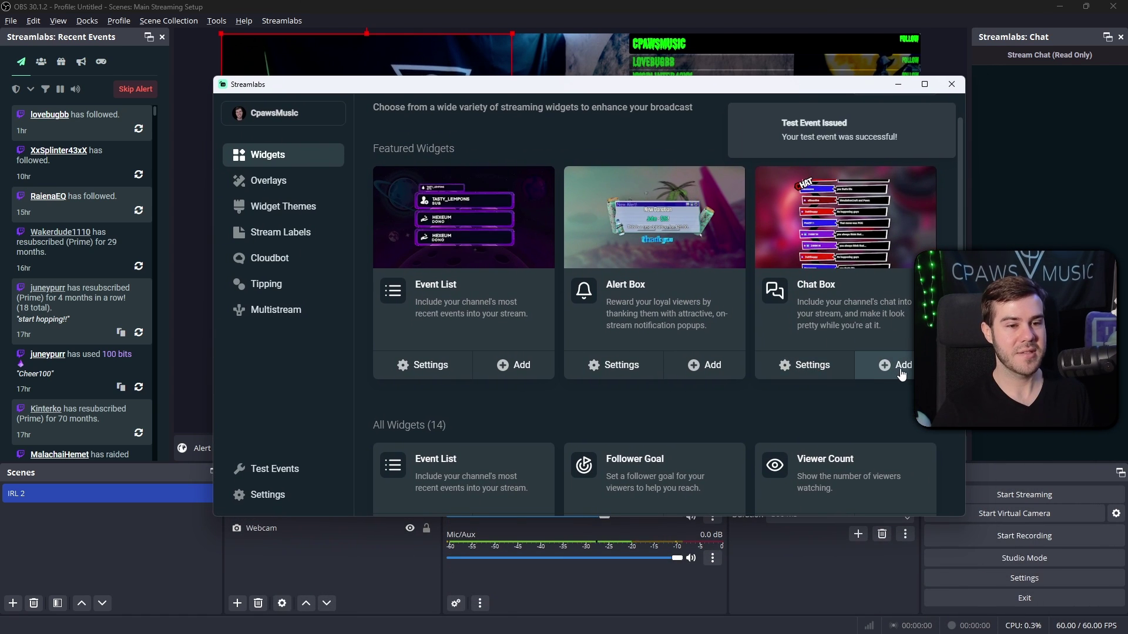
{"action": "left_click_drag", "start_coordinate": [530, 96], "coordinate": [777, 343]}
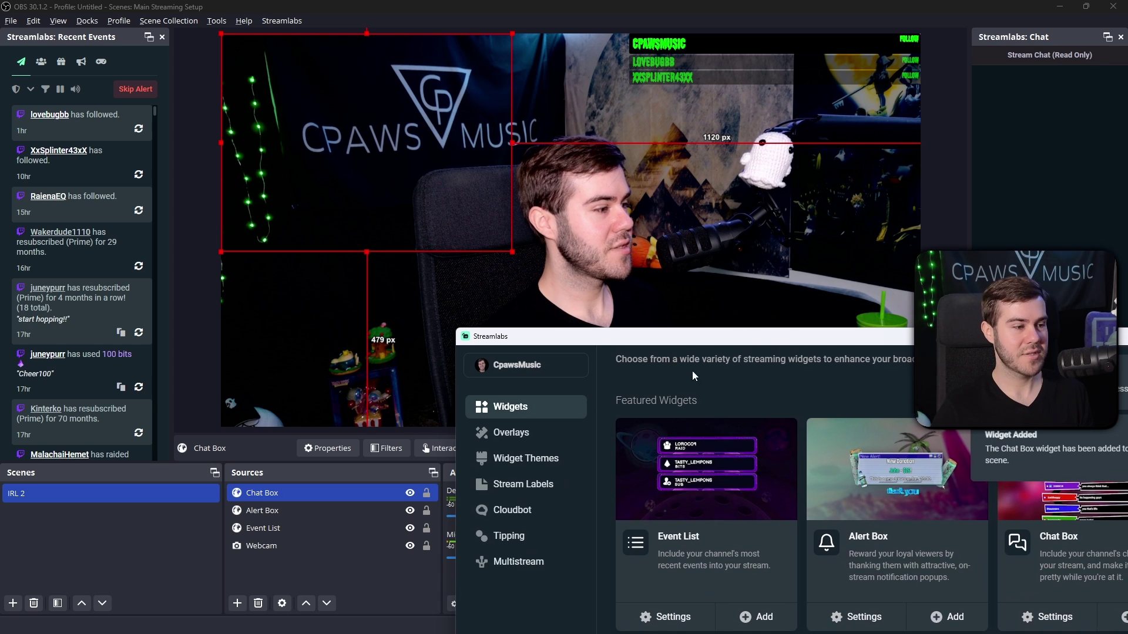
{"action": "left_click", "coordinate": [289, 494]}
{"action": "left_click_drag", "start_coordinate": [353, 164], "coordinate": [750, 338]}
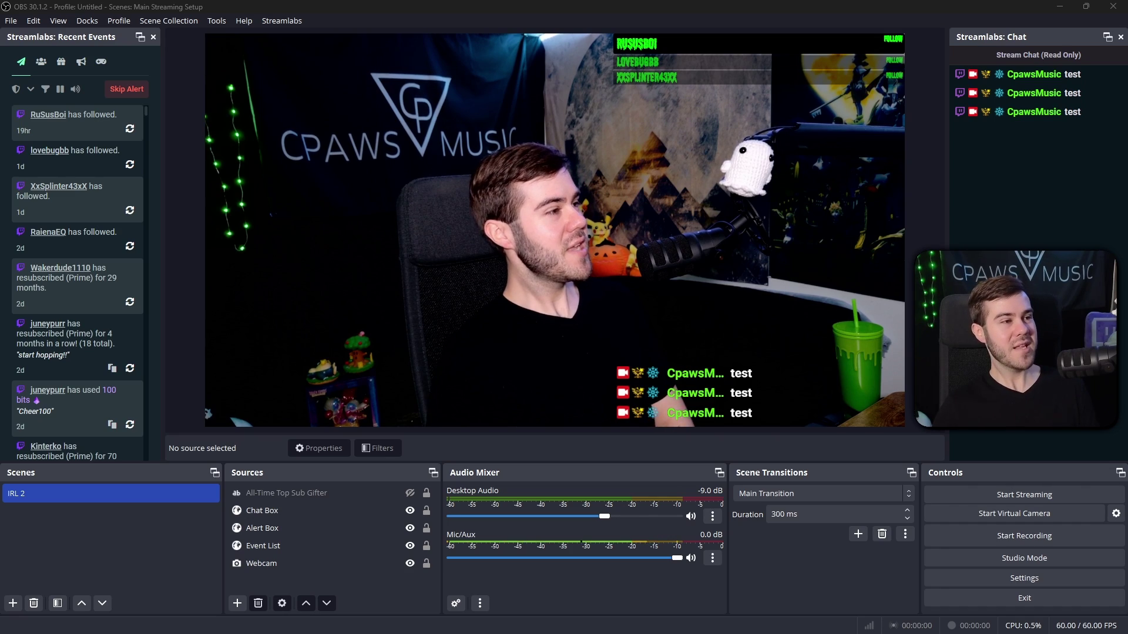
Browse the Streamlabs All Widgets grid, then the Overlays catalog down to Free Overlays
{"action": "left_click", "coordinate": [288, 25]}
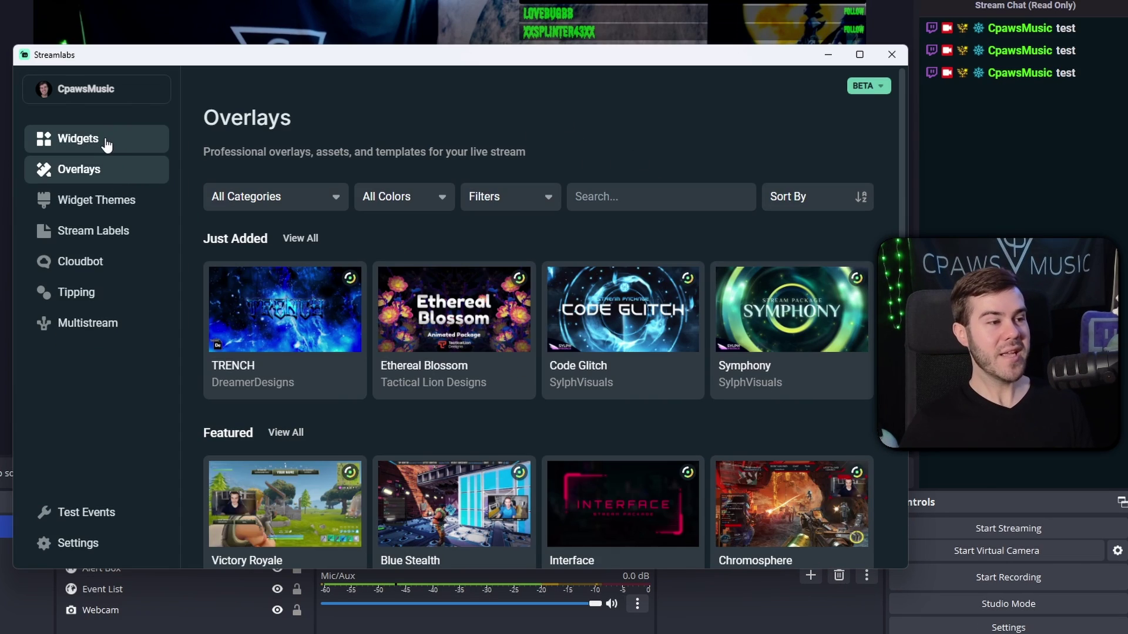
{"action": "left_click", "coordinate": [264, 171]}
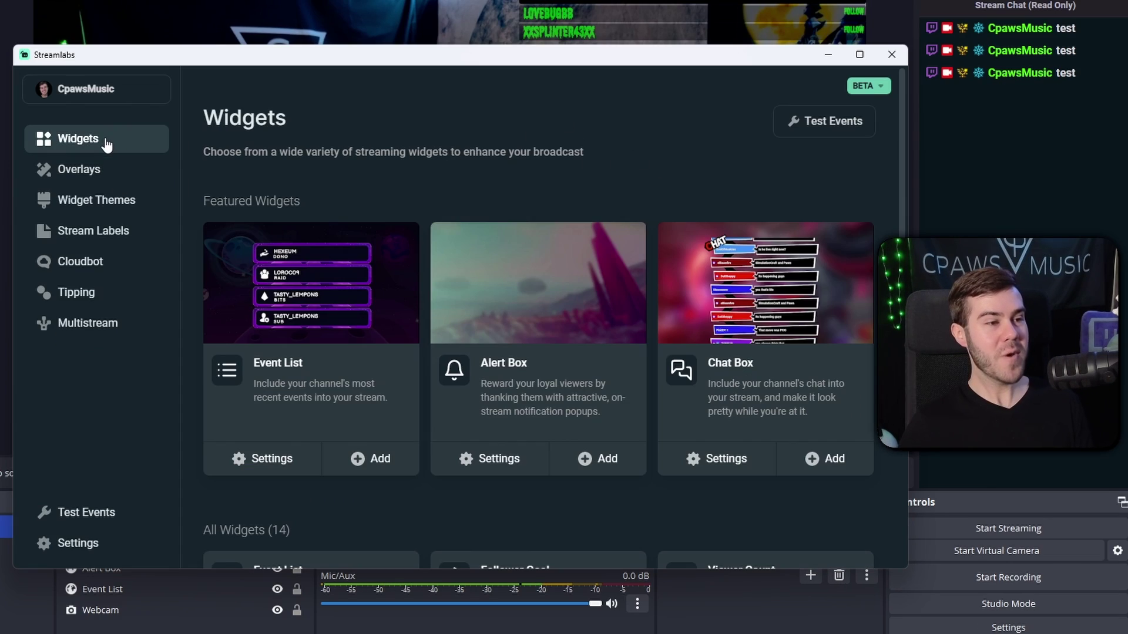
{"action": "scroll", "coordinate": [511, 219], "scroll_direction": "down", "scroll_amount": 2}
{"action": "scroll", "coordinate": [556, 315], "scroll_direction": "down", "scroll_amount": 3}
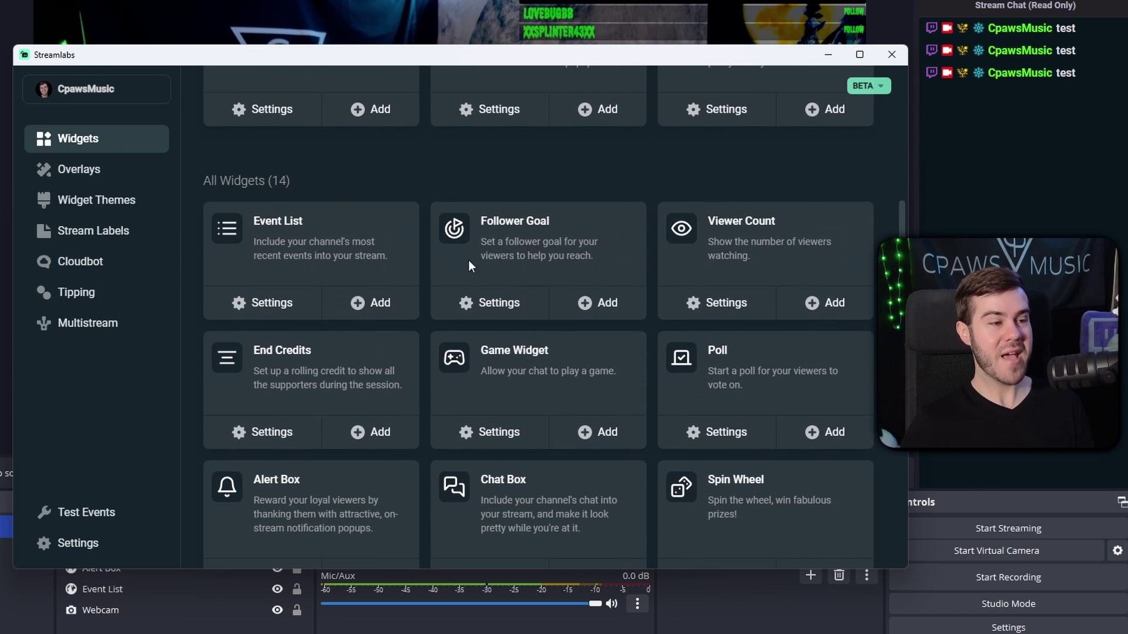
{"action": "scroll", "coordinate": [627, 336], "scroll_direction": "down", "scroll_amount": 3}
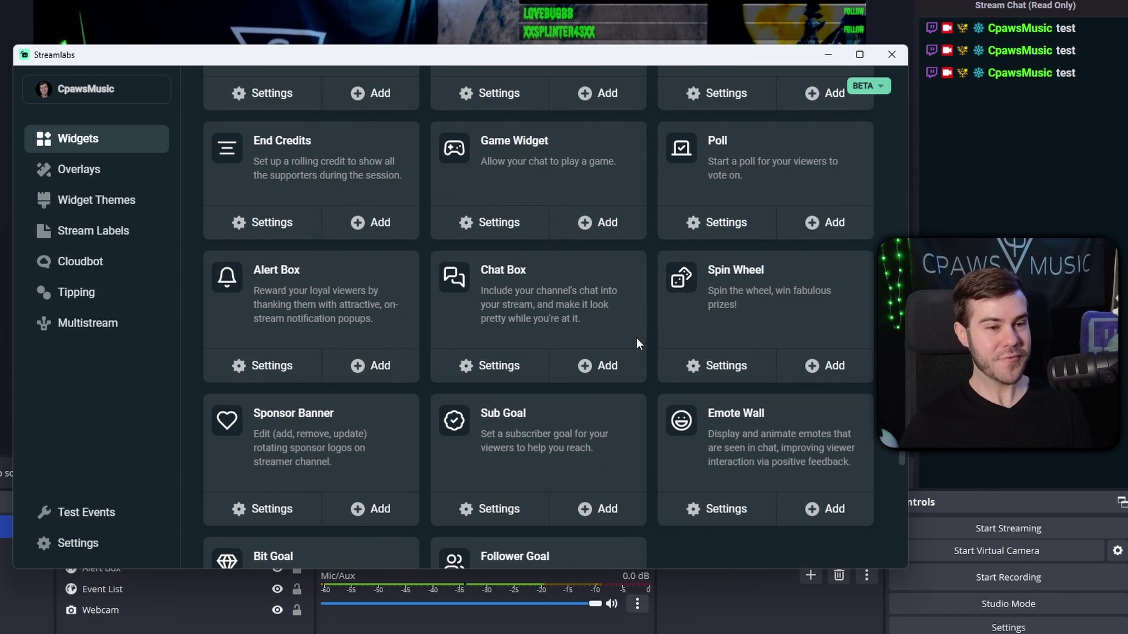
{"action": "scroll", "coordinate": [636, 337], "scroll_direction": "up", "scroll_amount": 1}
{"action": "scroll", "coordinate": [635, 287], "scroll_direction": "down", "scroll_amount": 2}
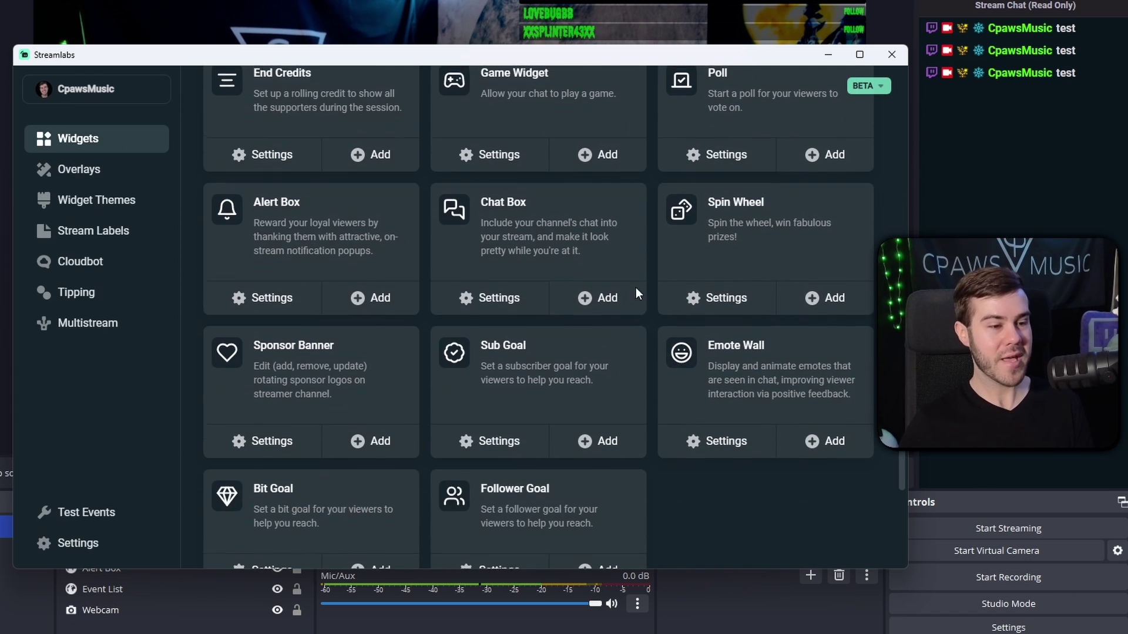
{"action": "scroll", "coordinate": [556, 304], "scroll_direction": "up", "scroll_amount": 2}
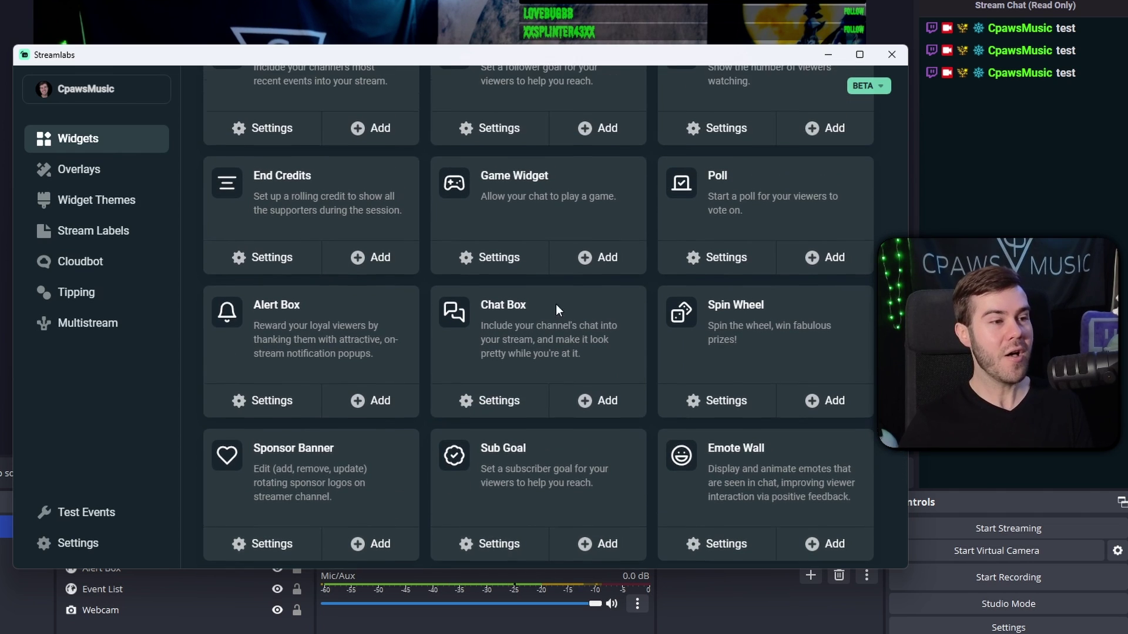
{"action": "scroll", "coordinate": [605, 319], "scroll_direction": "up", "scroll_amount": 2}
{"action": "scroll", "coordinate": [612, 315], "scroll_direction": "up", "scroll_amount": 2}
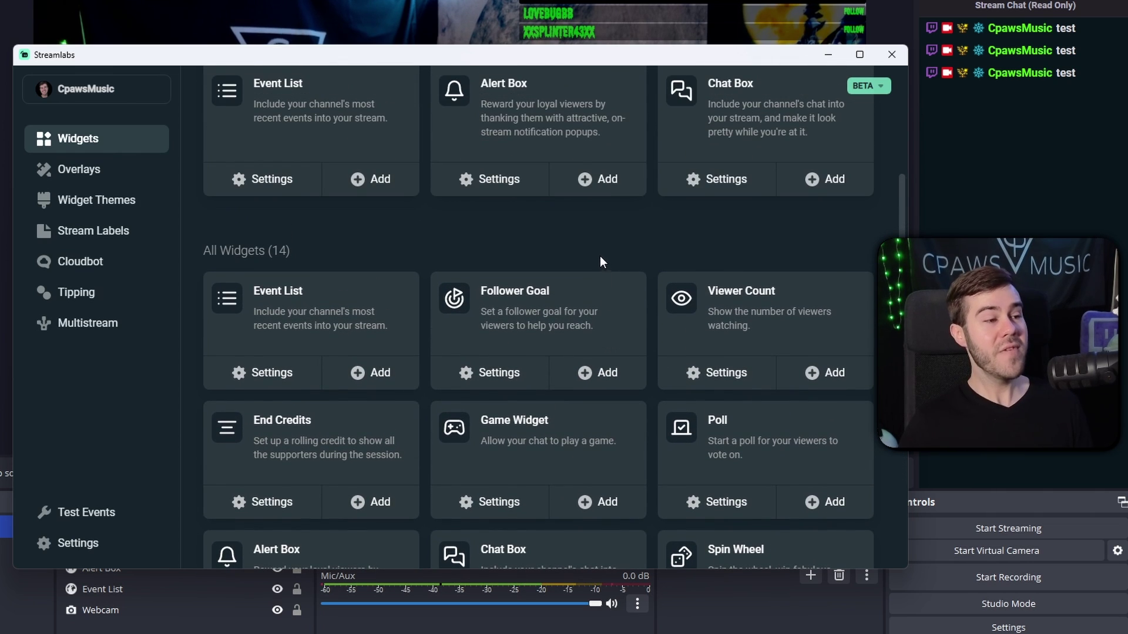
{"action": "left_click", "coordinate": [105, 179]}
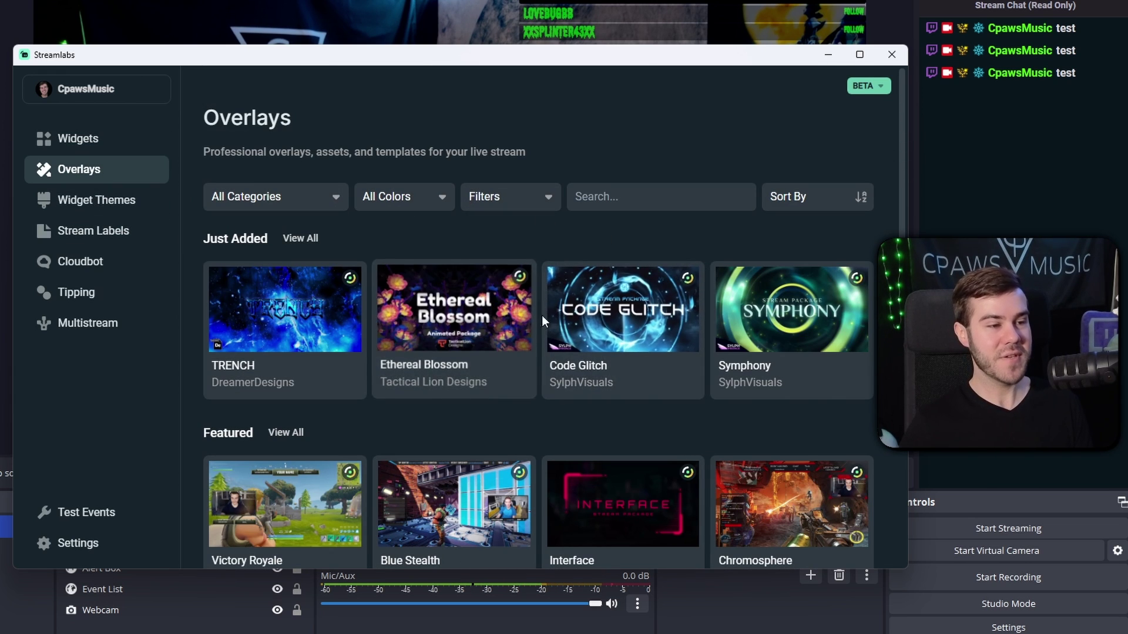
{"action": "scroll", "coordinate": [542, 315], "scroll_direction": "down", "scroll_amount": 2}
{"action": "scroll", "coordinate": [539, 308], "scroll_direction": "down", "scroll_amount": 1}
{"action": "scroll", "coordinate": [538, 302], "scroll_direction": "down", "scroll_amount": 2}
{"action": "scroll", "coordinate": [537, 295], "scroll_direction": "down", "scroll_amount": 2}
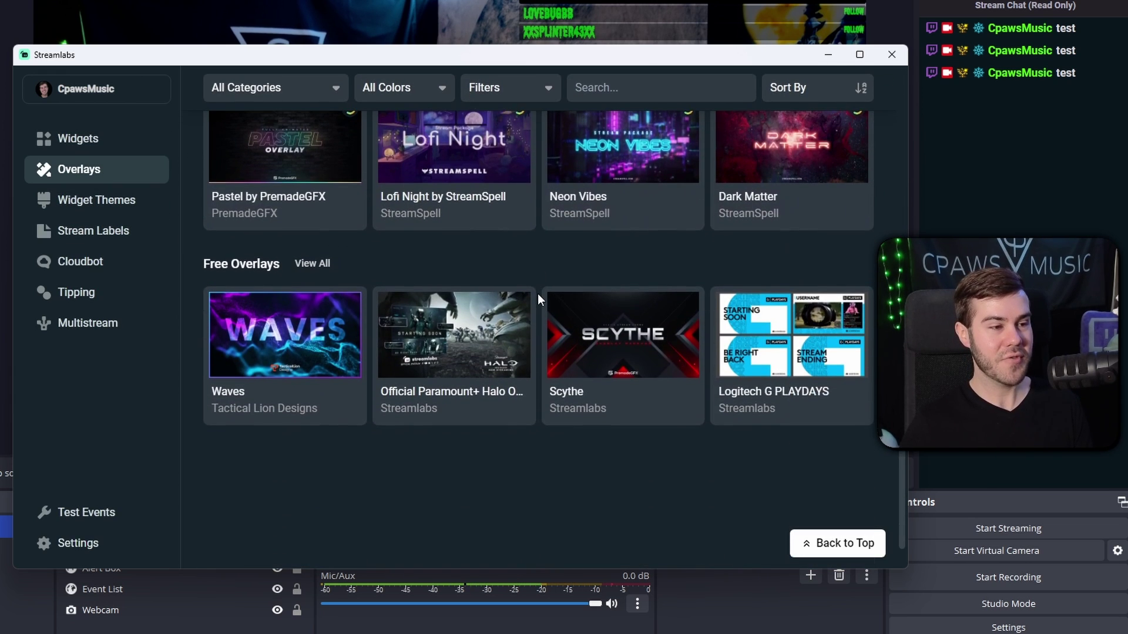
{"action": "scroll", "coordinate": [538, 298], "scroll_direction": "down", "scroll_amount": 1}
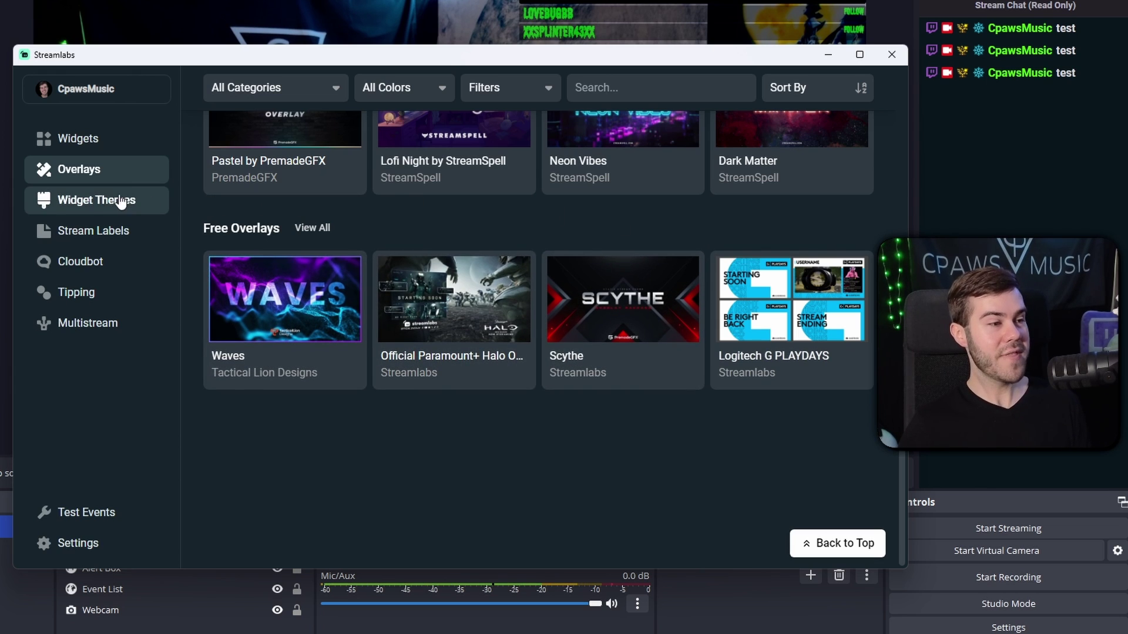
Browse Widget Themes down to the free Glitch, Predator and Pride themes, then reach Stream Labels
{"action": "left_click", "coordinate": [98, 204]}
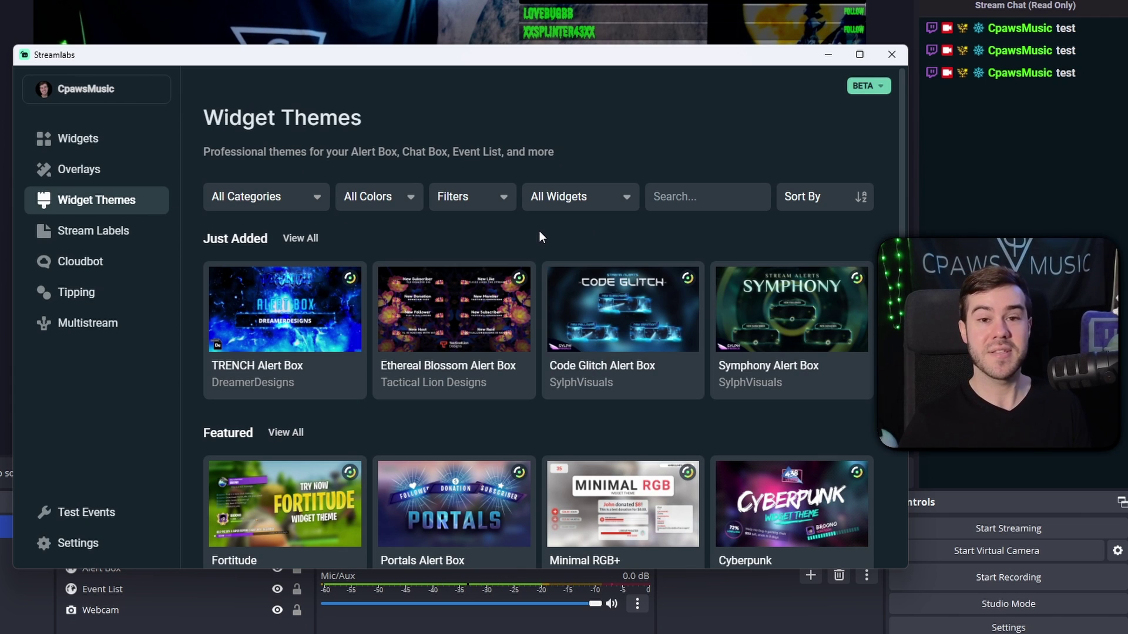
{"action": "scroll", "coordinate": [539, 236], "scroll_direction": "down", "scroll_amount": 2}
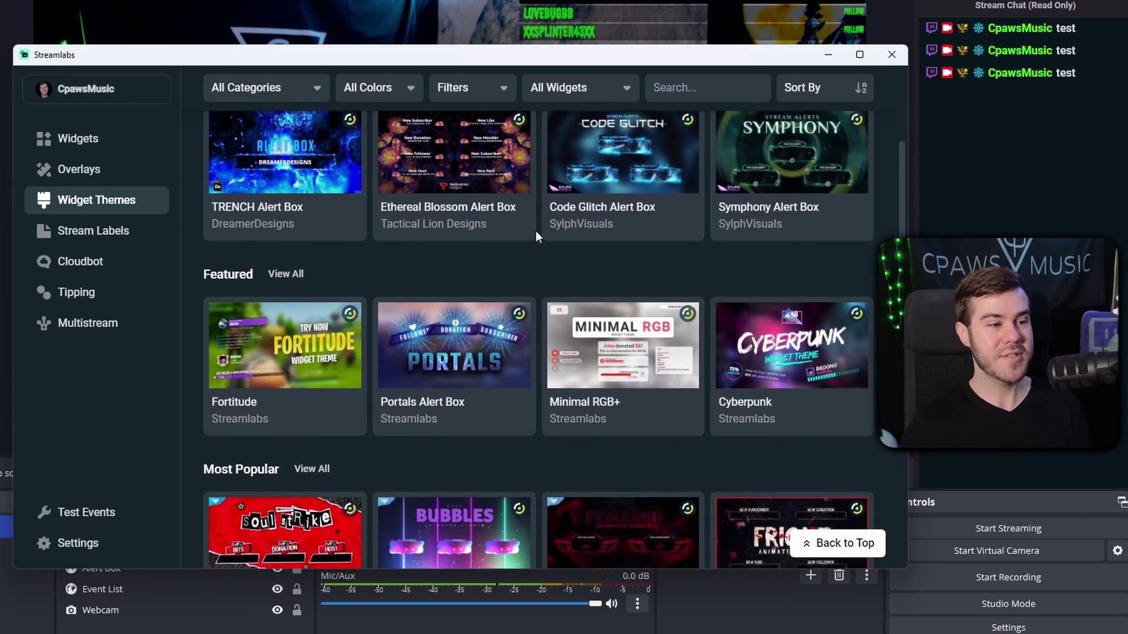
{"action": "scroll", "coordinate": [550, 255], "scroll_direction": "down", "scroll_amount": 3}
{"action": "scroll", "coordinate": [557, 269], "scroll_direction": "down", "scroll_amount": 2}
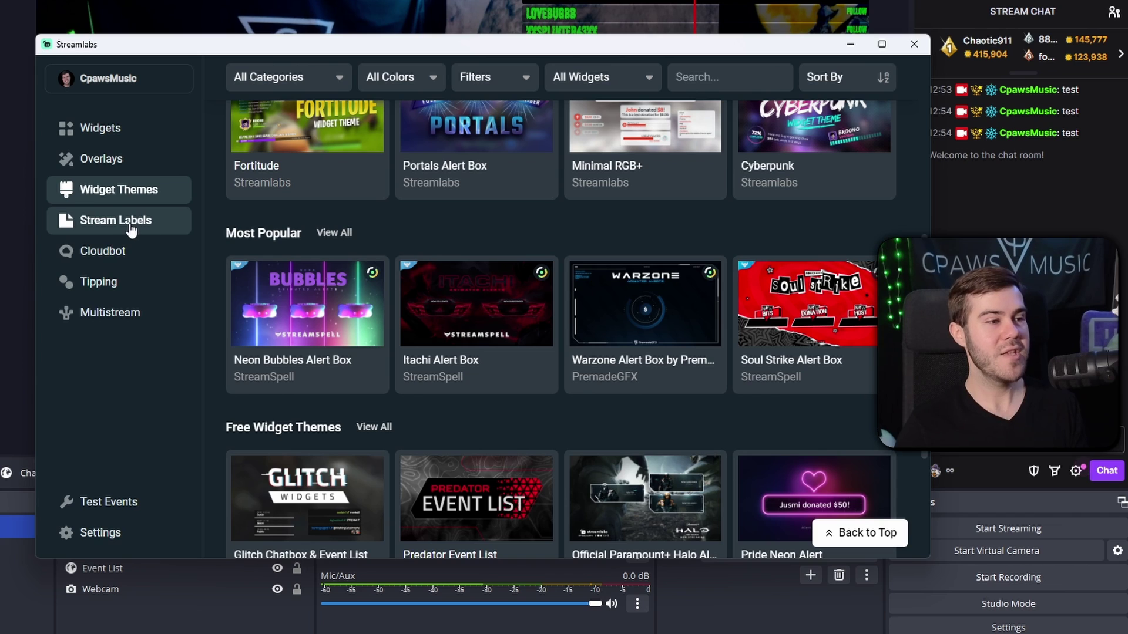
{"action": "left_click", "coordinate": [124, 221]}
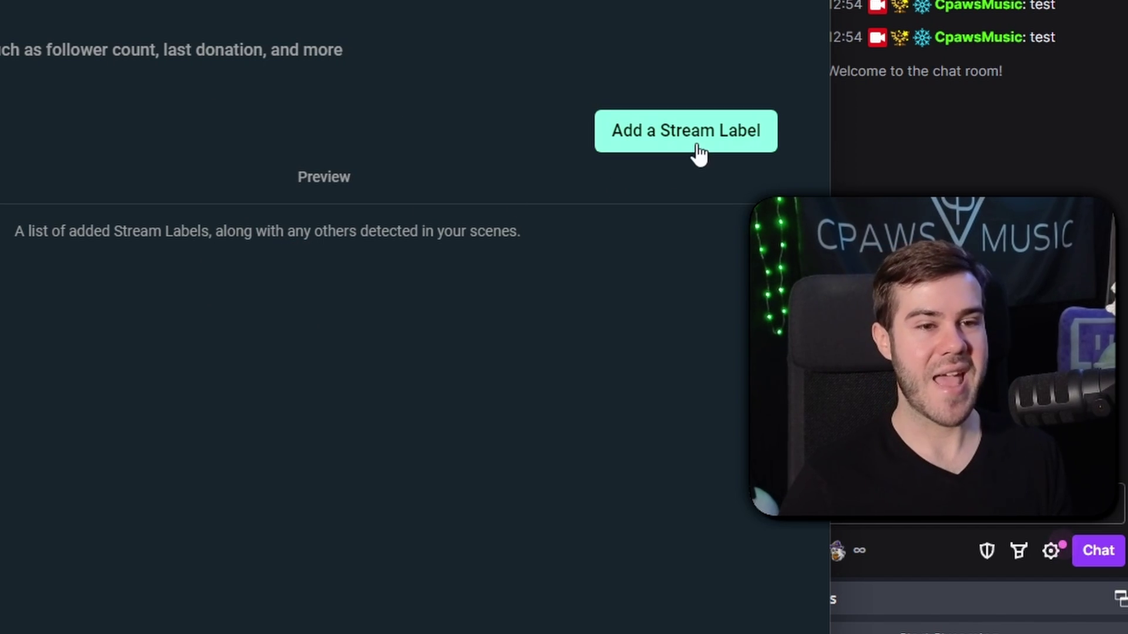
Add a new stream label, choosing All-Time Top Sub Gifter from the list
{"action": "left_click", "coordinate": [675, 146]}
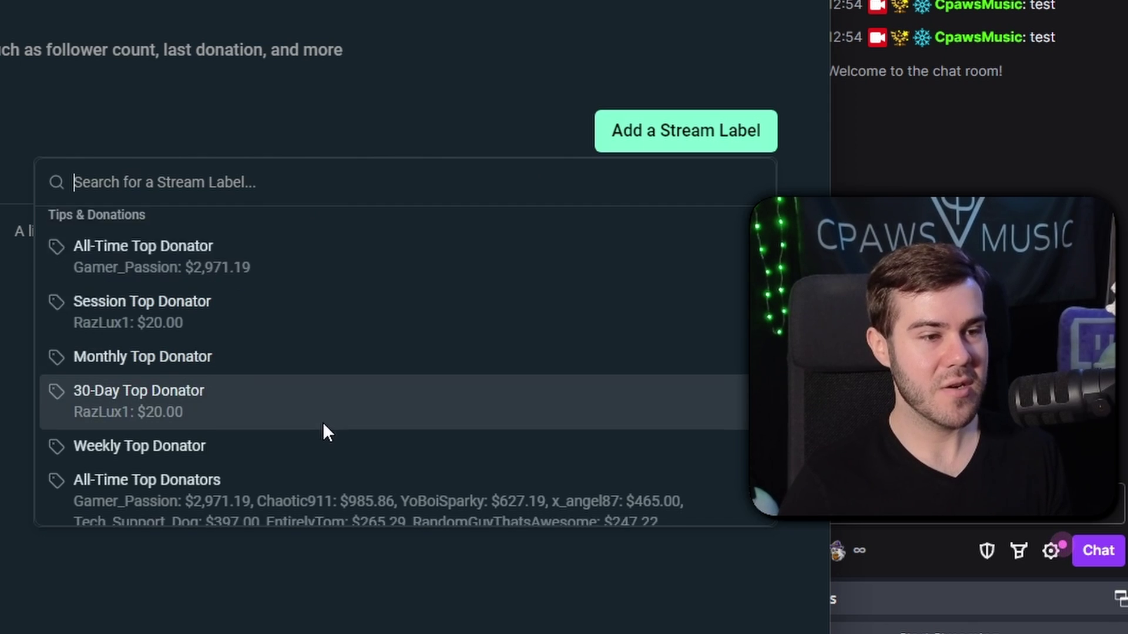
{"action": "scroll", "coordinate": [323, 422], "scroll_direction": "down", "scroll_amount": 3}
{"action": "scroll", "coordinate": [267, 353], "scroll_direction": "down", "scroll_amount": 4}
{"action": "scroll", "coordinate": [241, 360], "scroll_direction": "down", "scroll_amount": 4}
{"action": "scroll", "coordinate": [194, 344], "scroll_direction": "down", "scroll_amount": 5}
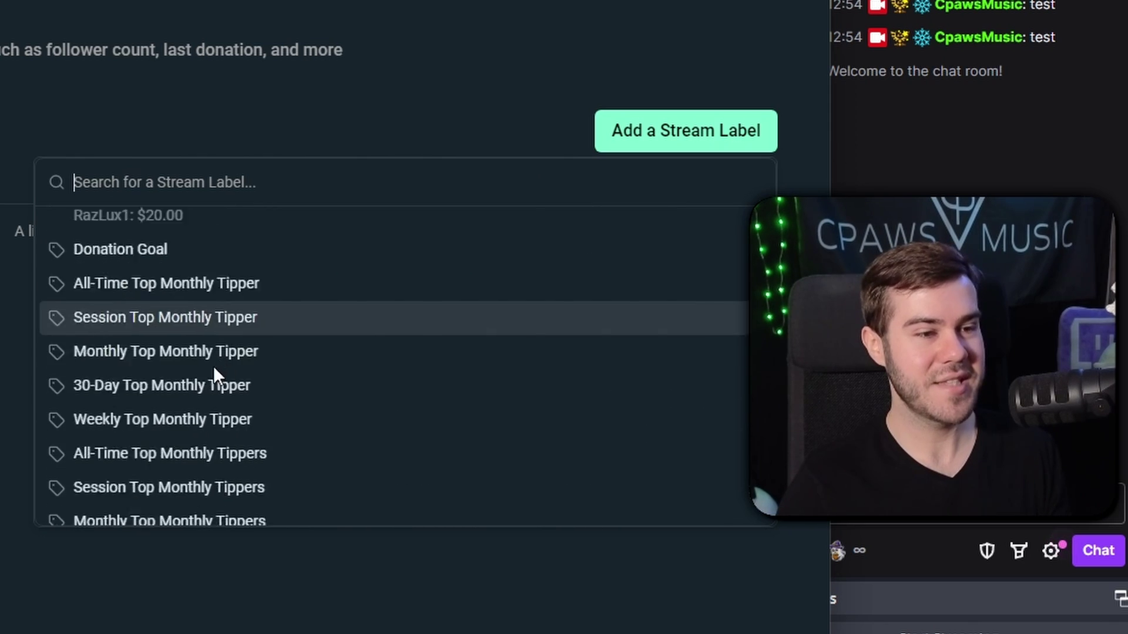
{"action": "scroll", "coordinate": [214, 365], "scroll_direction": "down", "scroll_amount": 5}
{"action": "scroll", "coordinate": [263, 388], "scroll_direction": "down", "scroll_amount": 5}
{"action": "scroll", "coordinate": [239, 366], "scroll_direction": "down", "scroll_amount": 5}
{"action": "scroll", "coordinate": [260, 407], "scroll_direction": "up", "scroll_amount": 2}
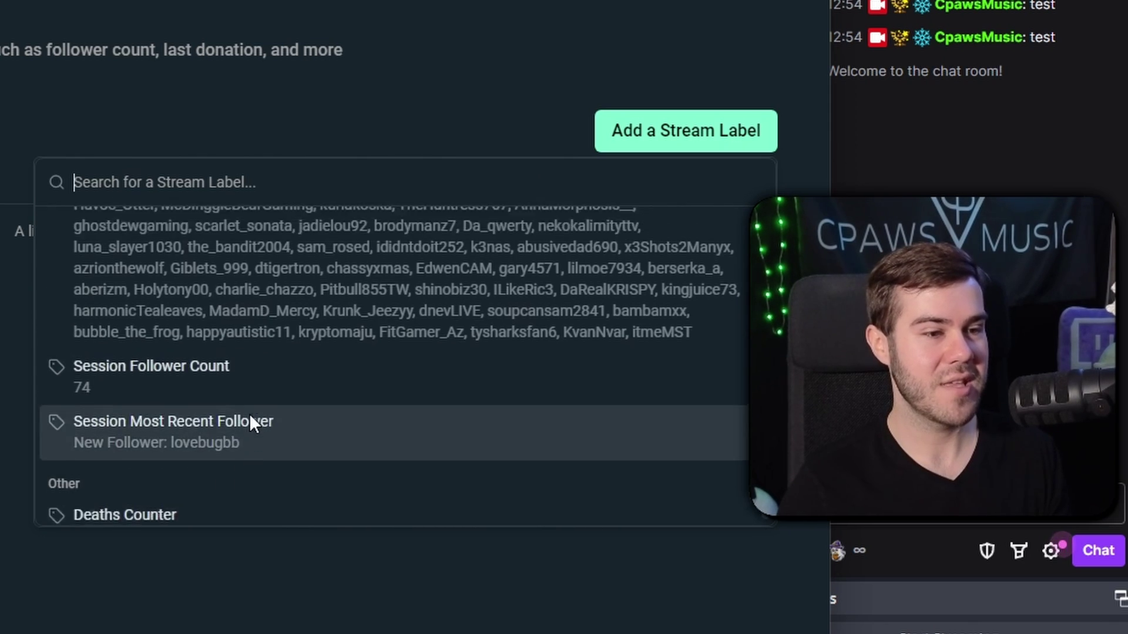
{"action": "scroll", "coordinate": [252, 414], "scroll_direction": "up", "scroll_amount": 4}
{"action": "scroll", "coordinate": [252, 406], "scroll_direction": "up", "scroll_amount": 4}
{"action": "scroll", "coordinate": [233, 370], "scroll_direction": "up", "scroll_amount": 4}
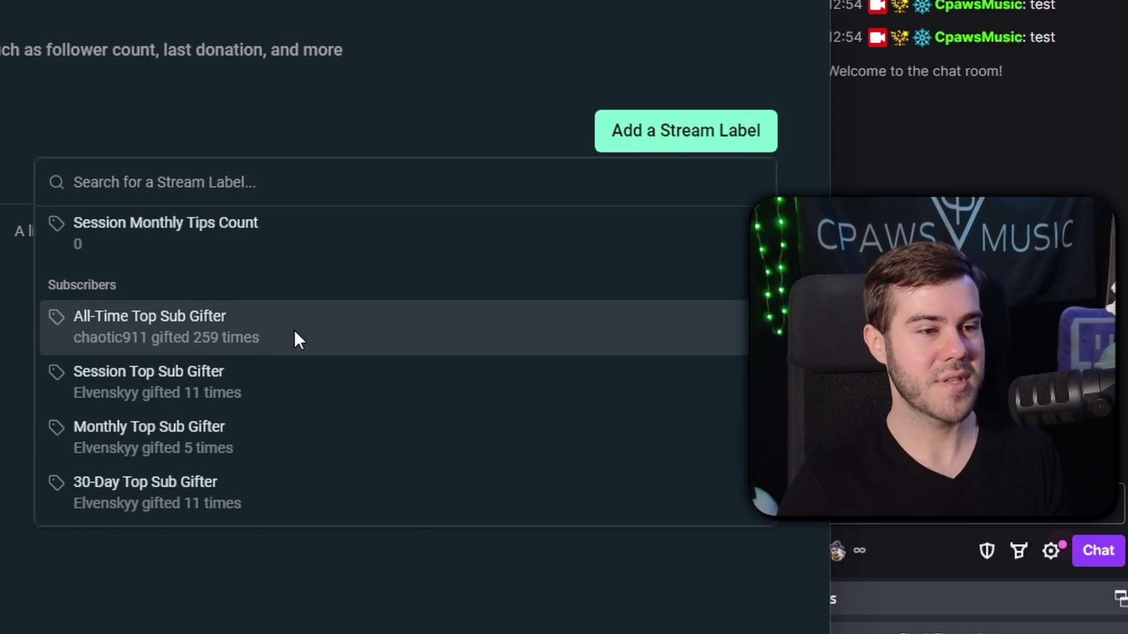
{"action": "left_click", "coordinate": [260, 337]}
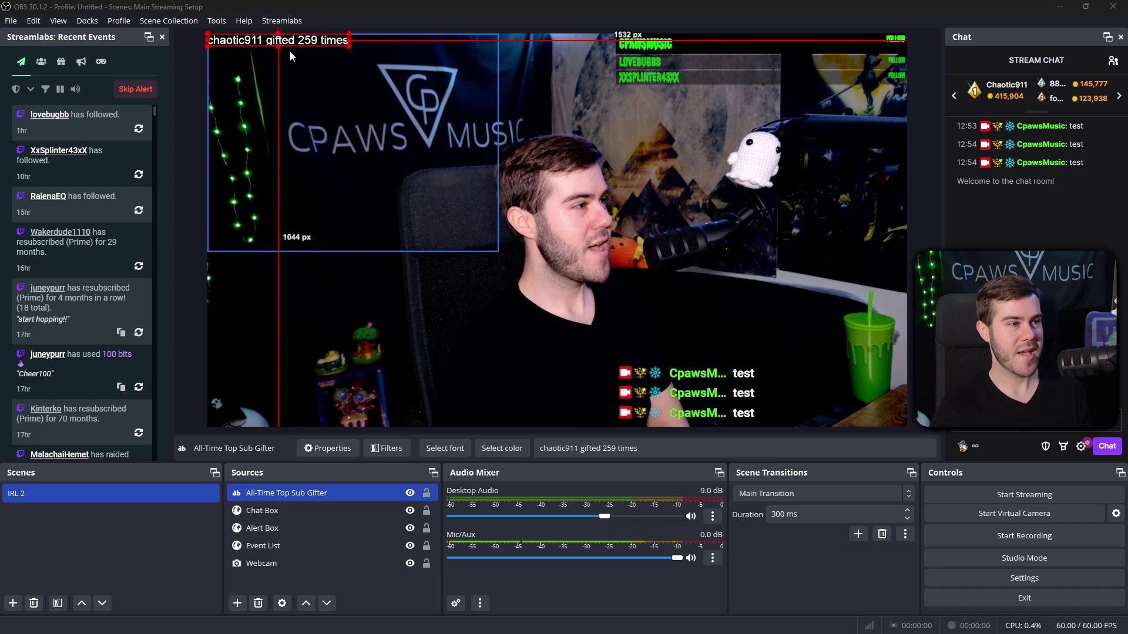
Move the sub-gifter label to the preview's bottom left of centre and reopen Stream Labels
{"action": "mouse_move", "coordinate": [290, 50]}
{"action": "left_mouse_down"}
{"action": "mouse_move", "coordinate": [356, 138]}
{"action": "mouse_move", "coordinate": [414, 345]}
{"action": "mouse_move", "coordinate": [383, 414]}
{"action": "mouse_move", "coordinate": [337, 421]}
{"action": "left_mouse_up"}
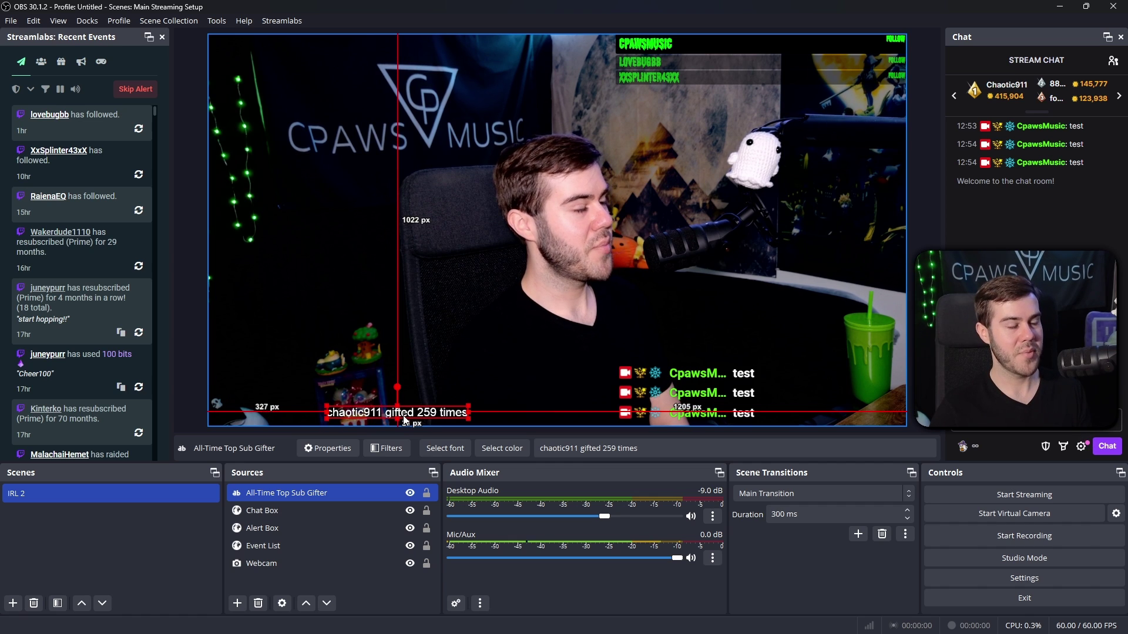
{"action": "left_click_drag", "start_coordinate": [416, 409], "coordinate": [424, 412]}
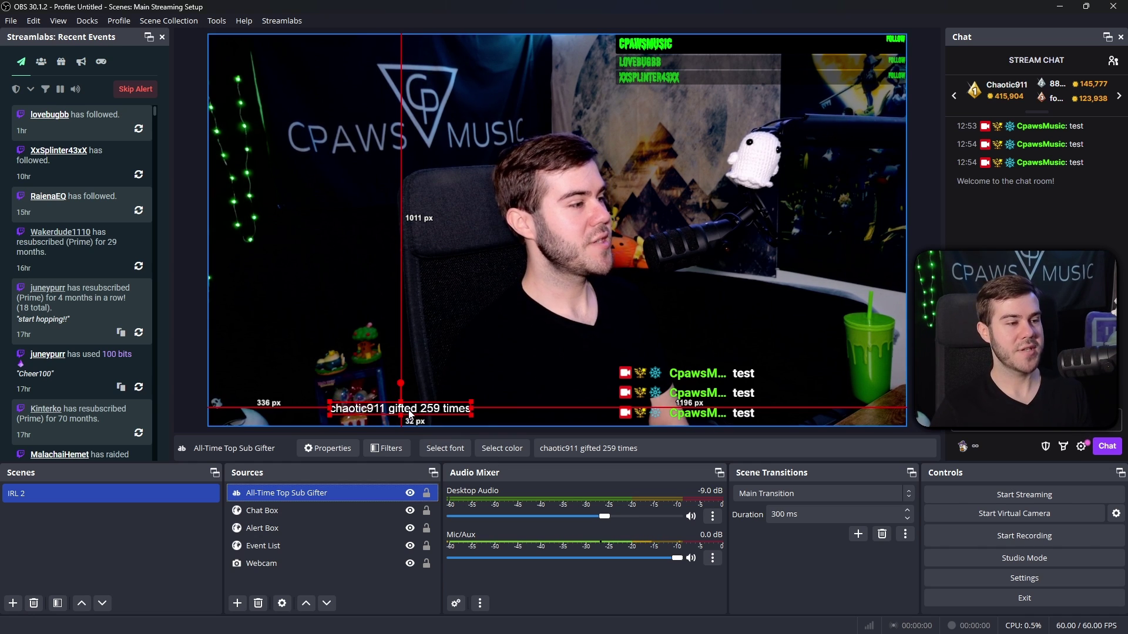
{"action": "left_click", "coordinate": [284, 21]}
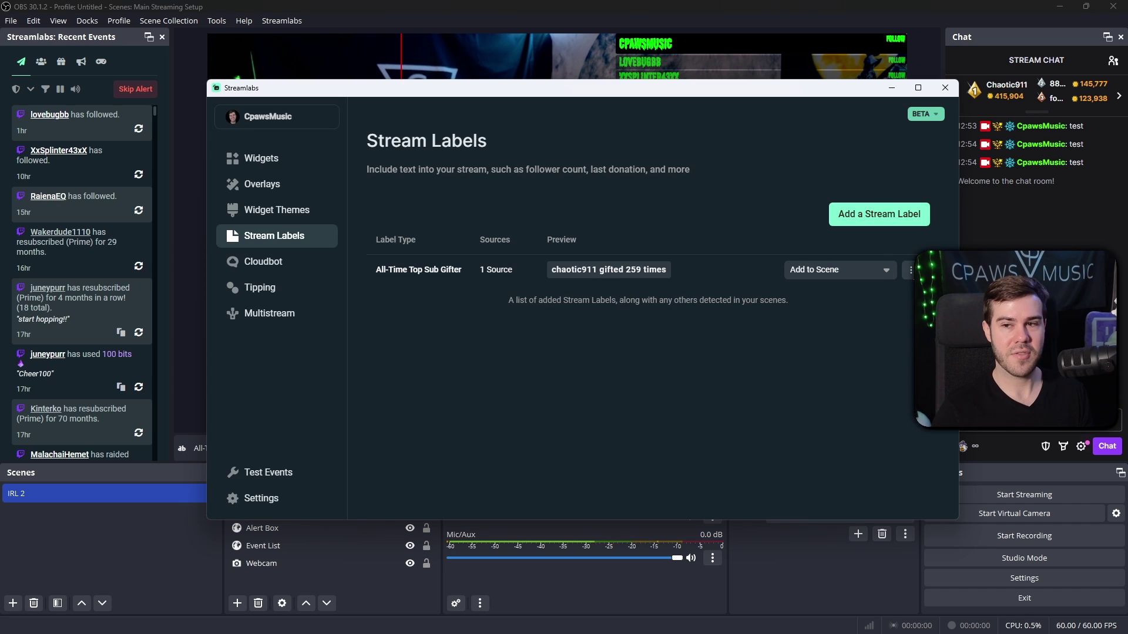
View the sub-gifter label's format template via Edit, cancel unchanged and close Streamlabs
{"action": "left_click", "coordinate": [911, 270]}
{"action": "left_click", "coordinate": [888, 293]}
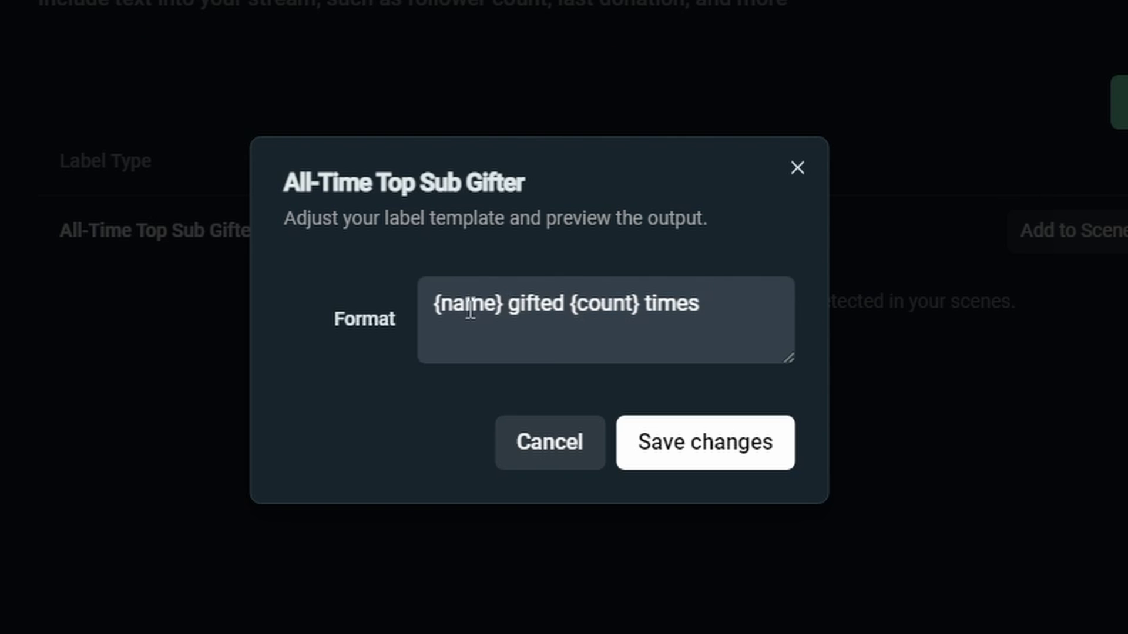
{"action": "left_click", "coordinate": [705, 443]}
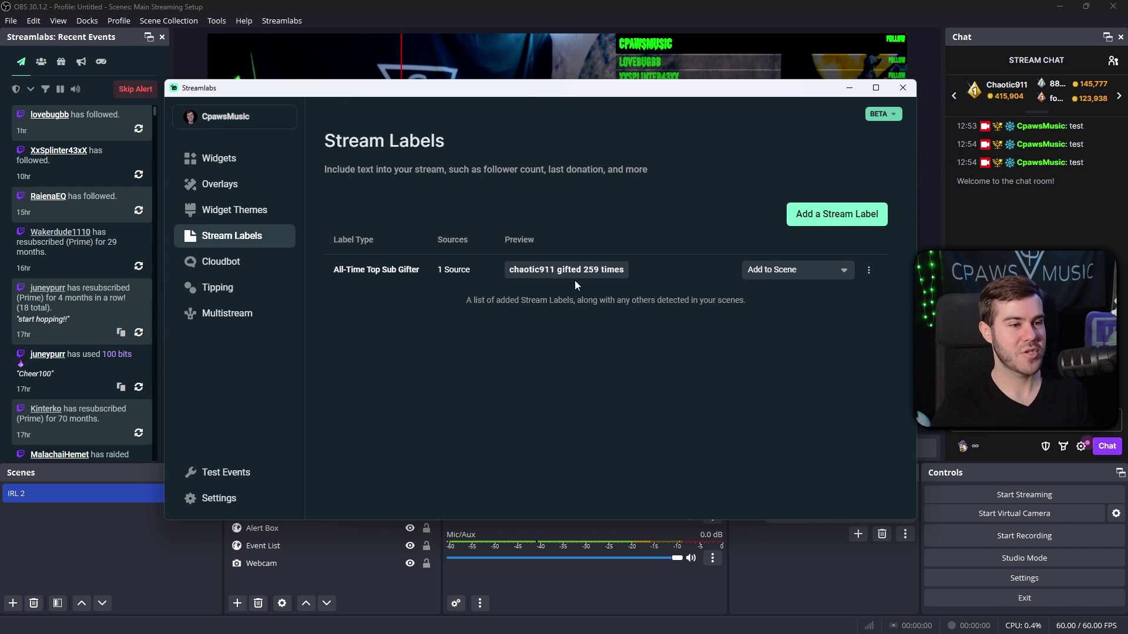
{"action": "left_click", "coordinate": [902, 87]}
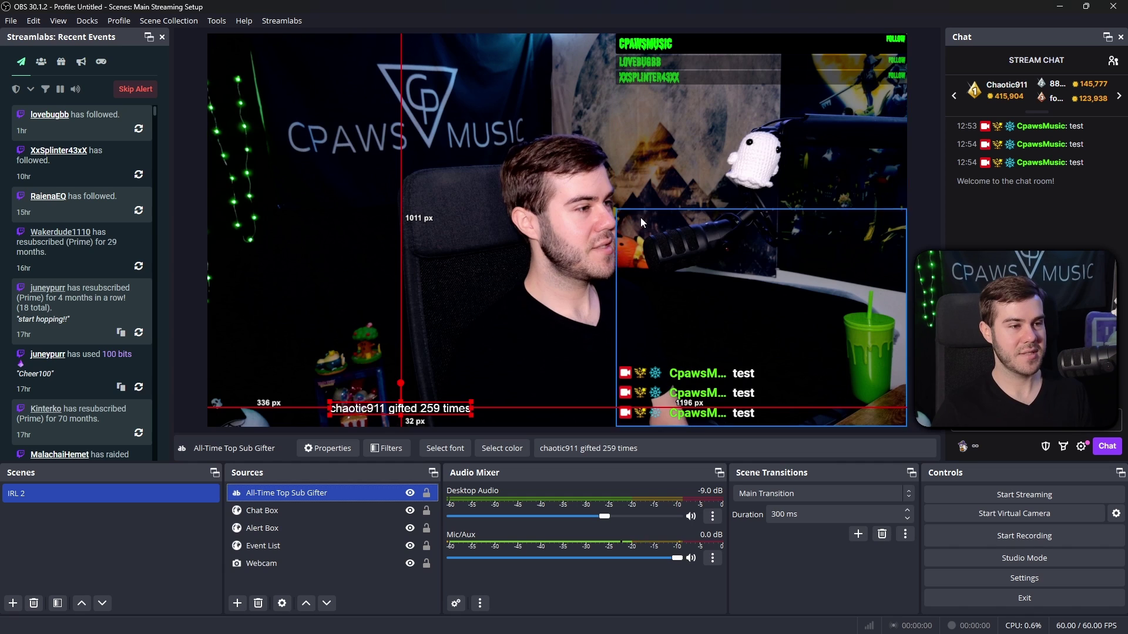
Browse the All-Time Top Sub Gifter source's text properties and return to Stream Labels
{"action": "double_click", "coordinate": [311, 493]}
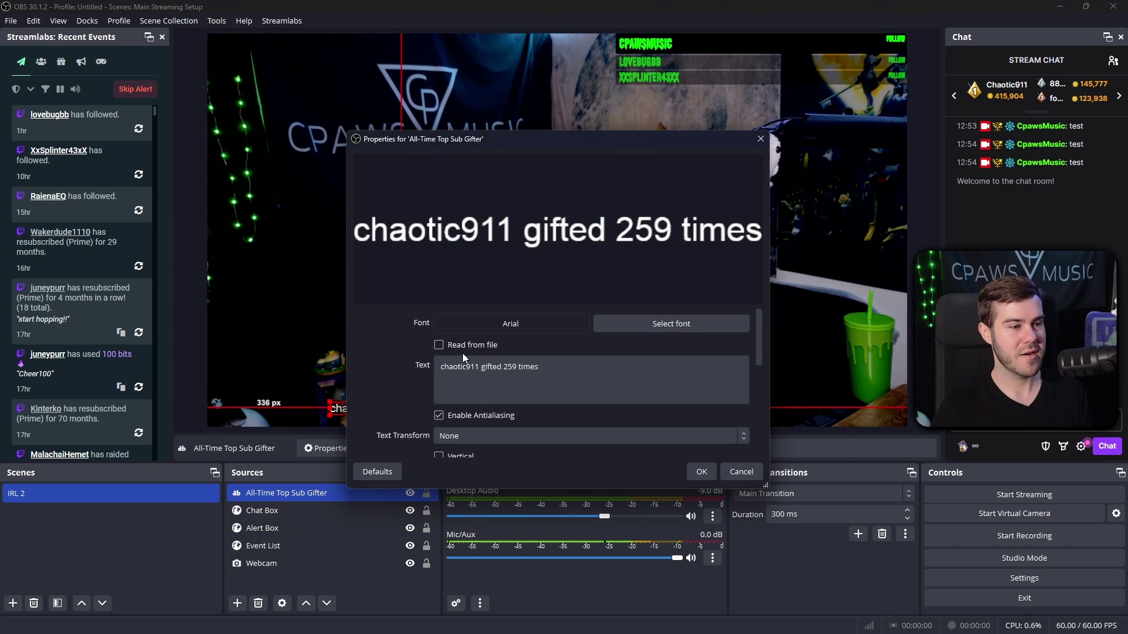
{"action": "scroll", "coordinate": [511, 350], "scroll_direction": "down", "scroll_amount": 2}
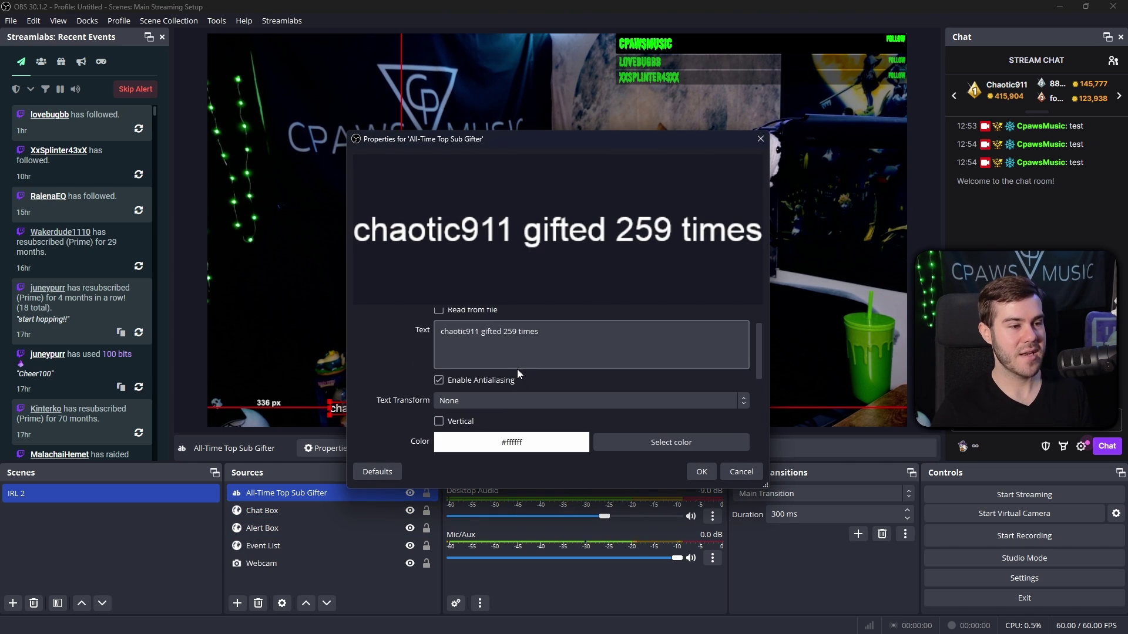
{"action": "scroll", "coordinate": [517, 369], "scroll_direction": "down", "scroll_amount": 1}
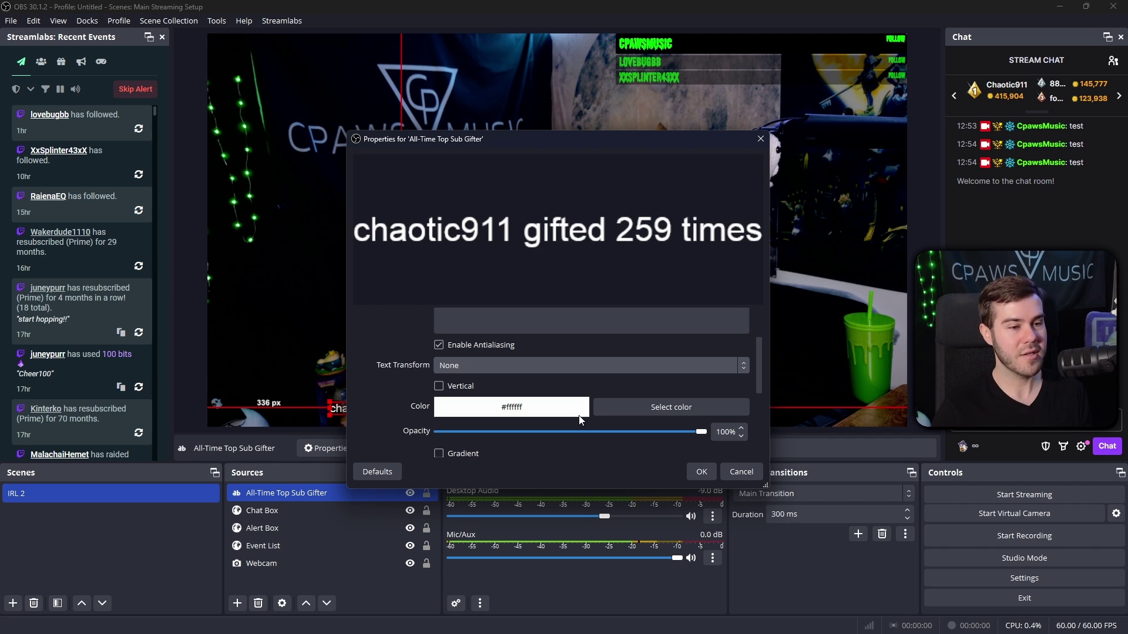
{"action": "scroll", "coordinate": [530, 454], "scroll_direction": "down", "scroll_amount": 2}
{"action": "scroll", "coordinate": [611, 393], "scroll_direction": "down", "scroll_amount": 3}
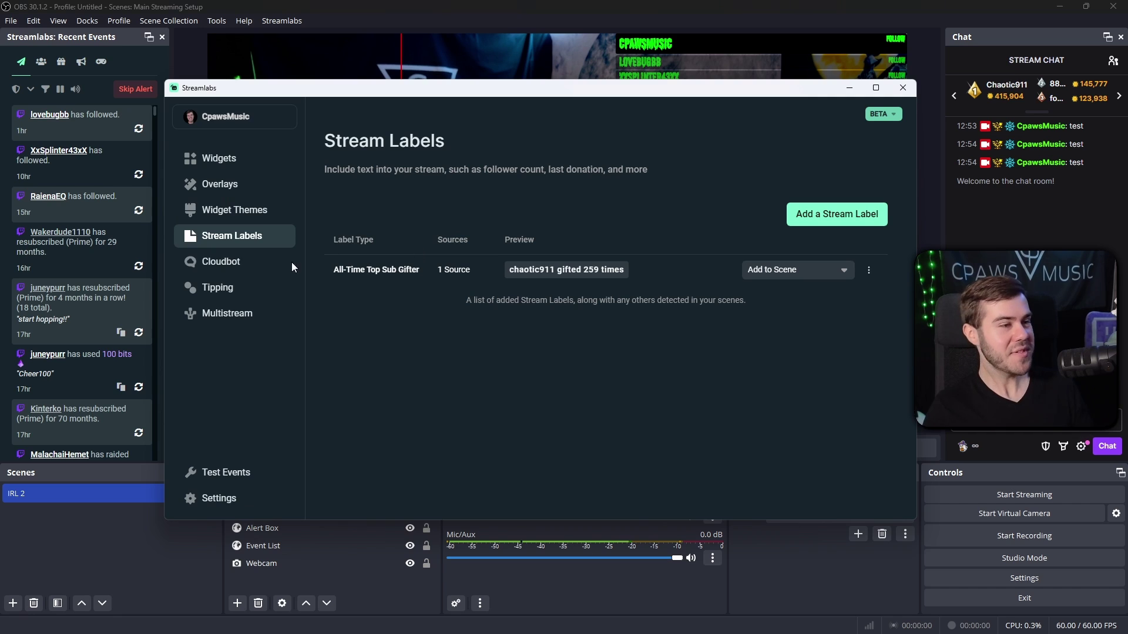
View Cloudbot management on streamlabs.com, then the Tipping page with tip URL and payment methods
{"action": "left_click", "coordinate": [255, 269]}
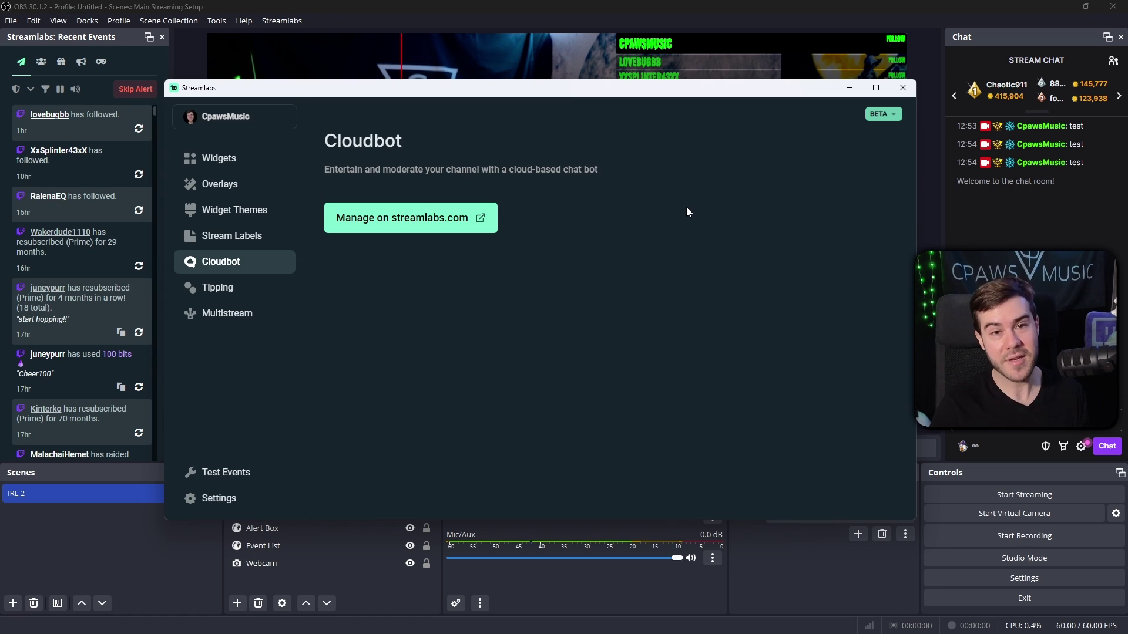
{"action": "left_click", "coordinate": [424, 223]}
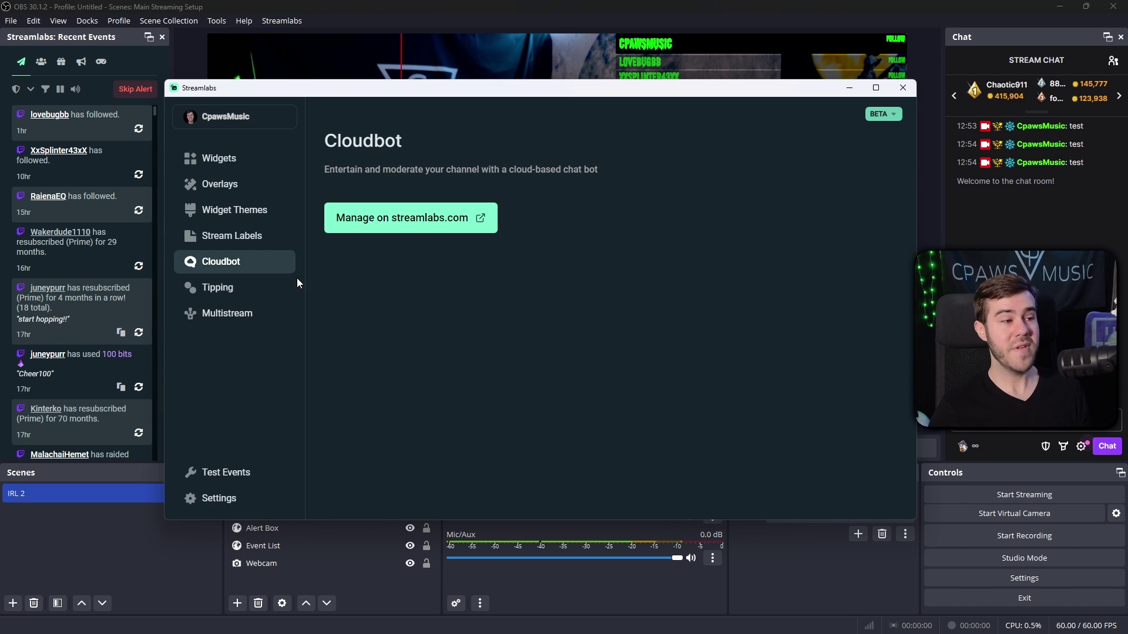
{"action": "left_click", "coordinate": [250, 291]}
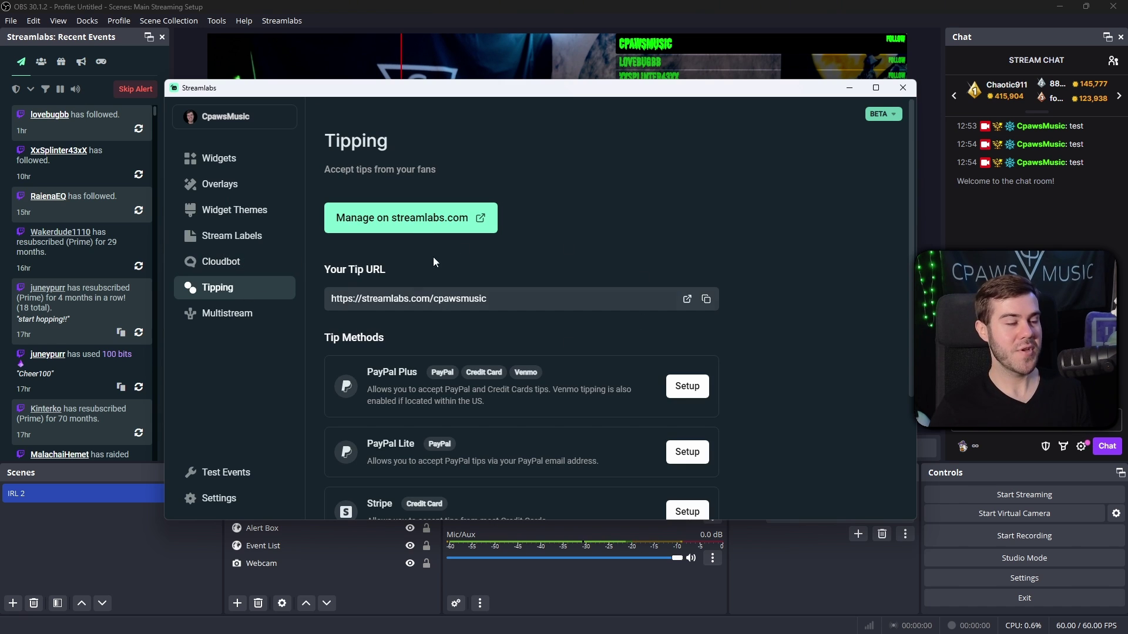
{"action": "scroll", "coordinate": [564, 251], "scroll_direction": "down", "scroll_amount": 2}
{"action": "scroll", "coordinate": [575, 237], "scroll_direction": "up", "scroll_amount": 2}
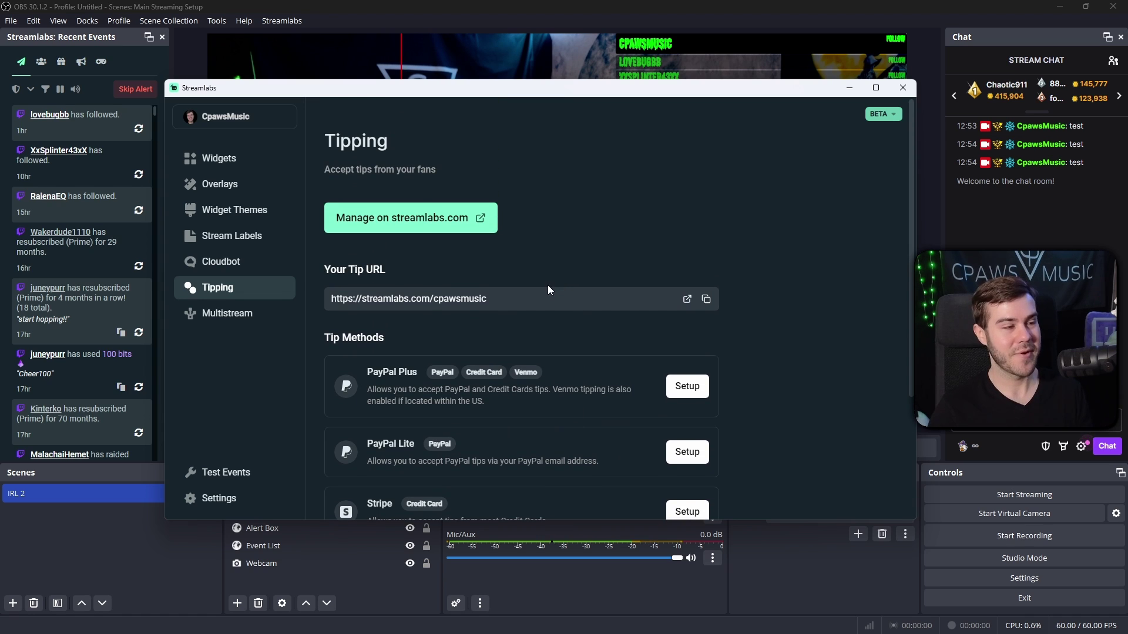
{"action": "scroll", "coordinate": [550, 313], "scroll_direction": "down", "scroll_amount": 1}
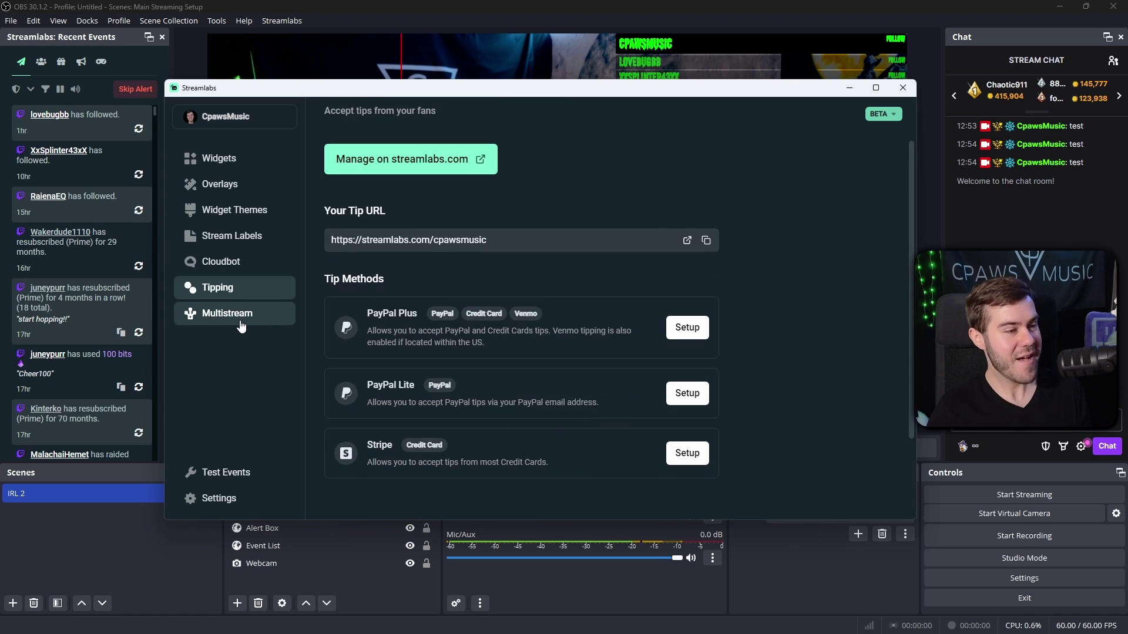
Review the Multistream destinations page, then move to the plugin's Settings page
{"action": "left_click", "coordinate": [240, 326]}
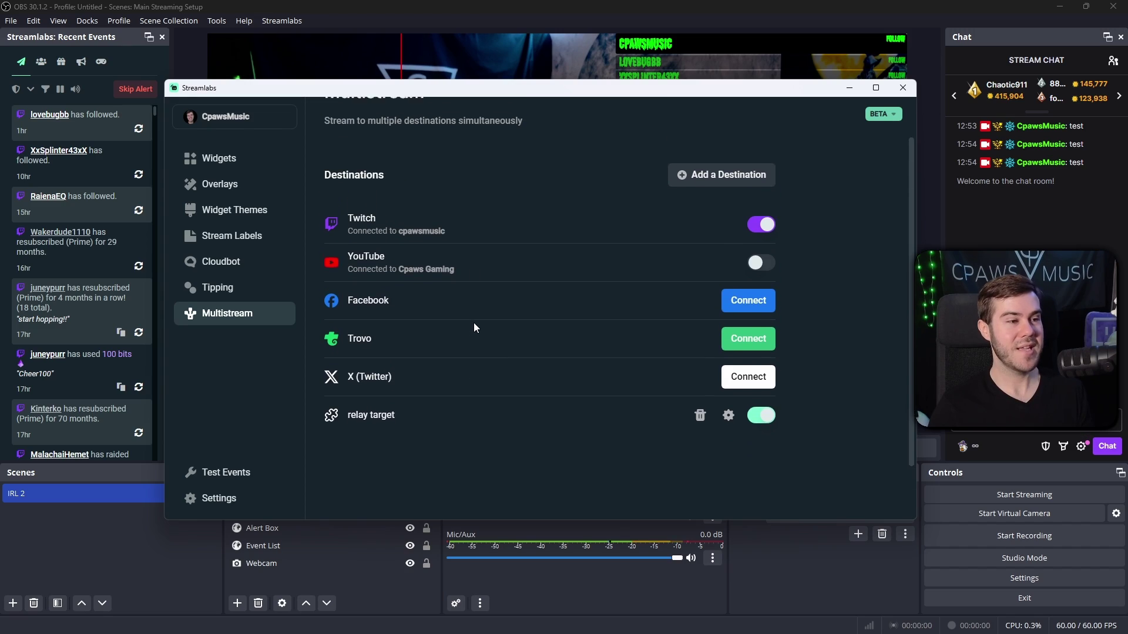
{"action": "scroll", "coordinate": [473, 327], "scroll_direction": "up", "scroll_amount": 1}
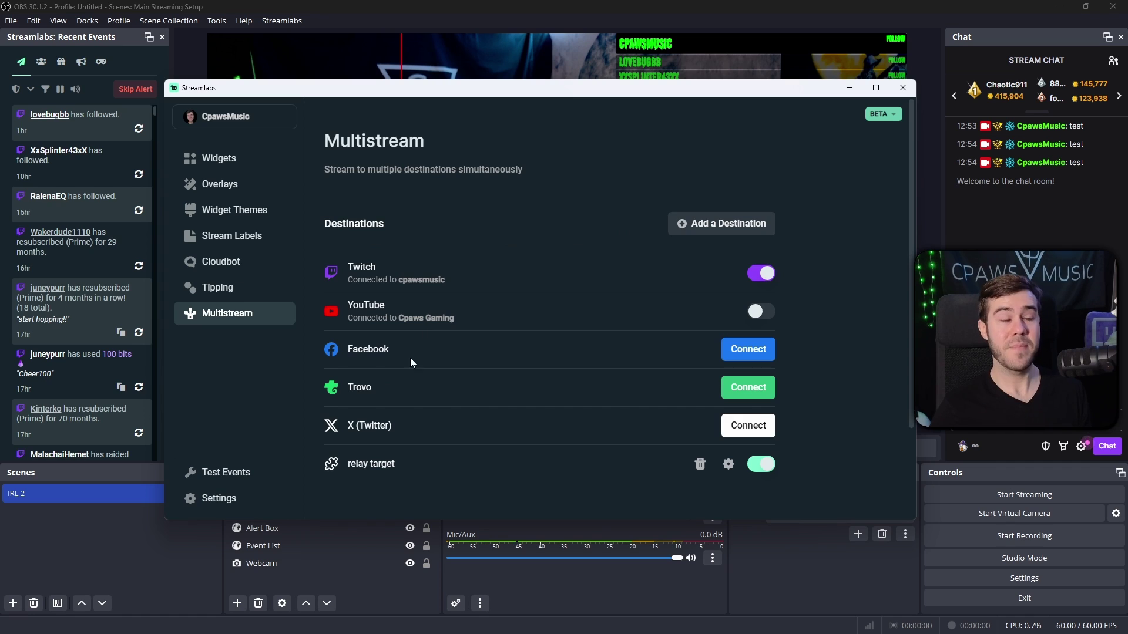
From Settings, step through Cloudbot and Tipping back to the Multistream destinations page
{"action": "left_click", "coordinate": [219, 499]}
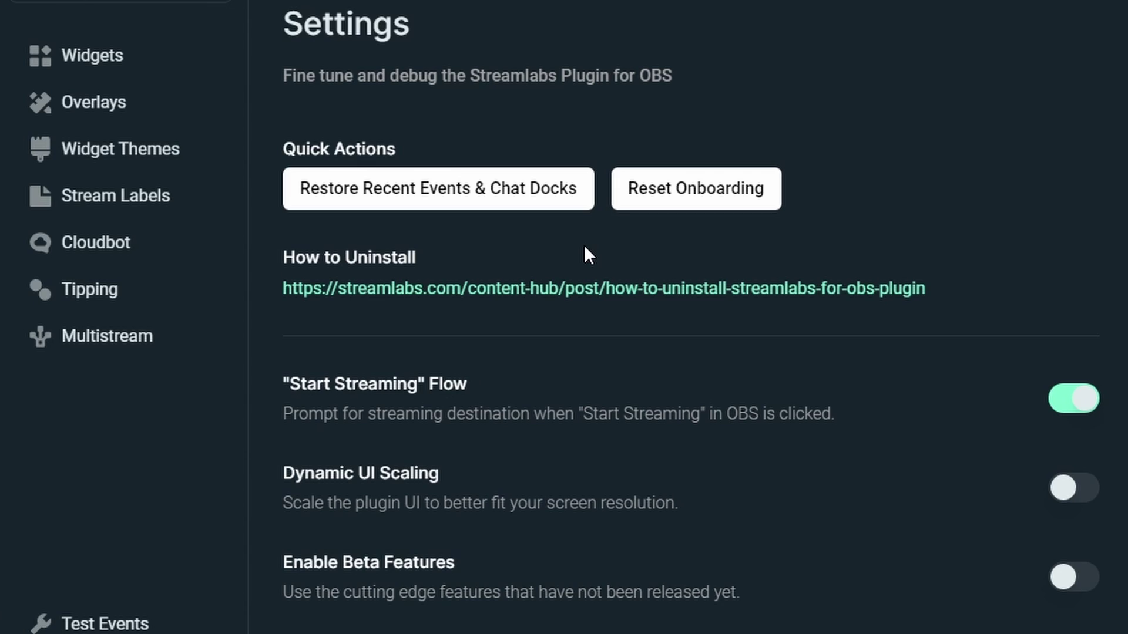
{"action": "left_click", "coordinate": [131, 262]}
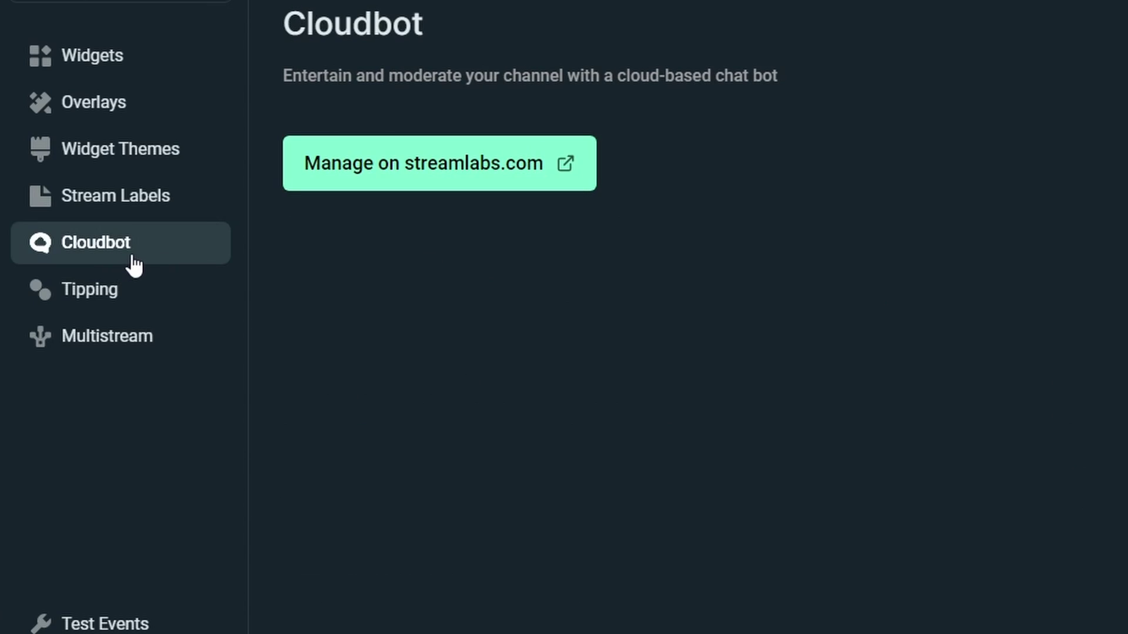
{"action": "left_click", "coordinate": [123, 303]}
{"action": "left_click", "coordinate": [154, 340]}
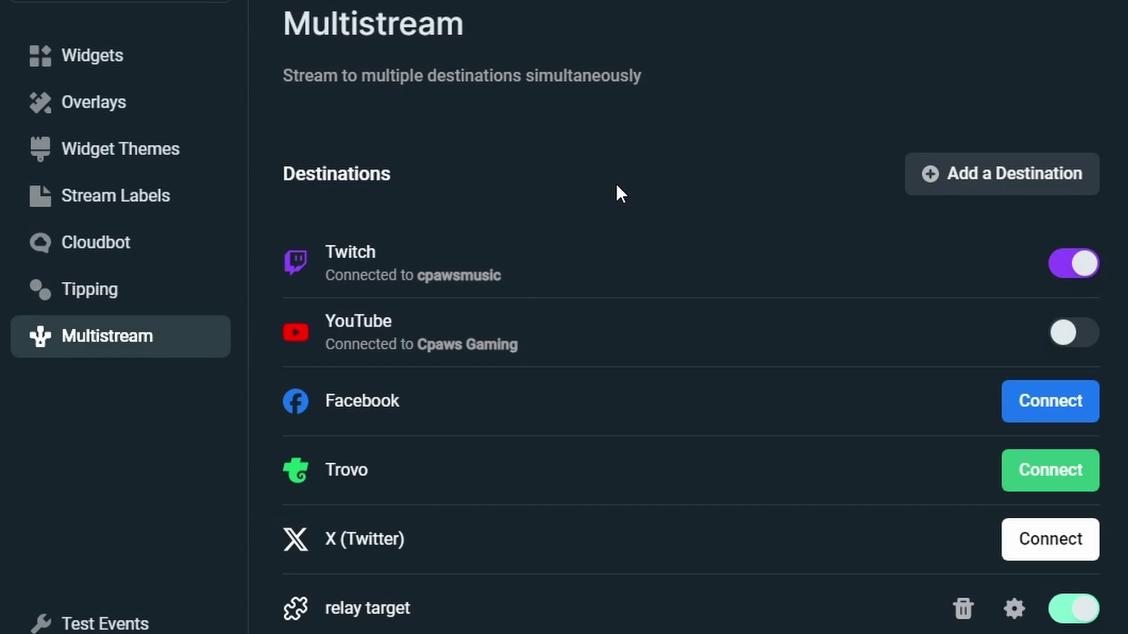